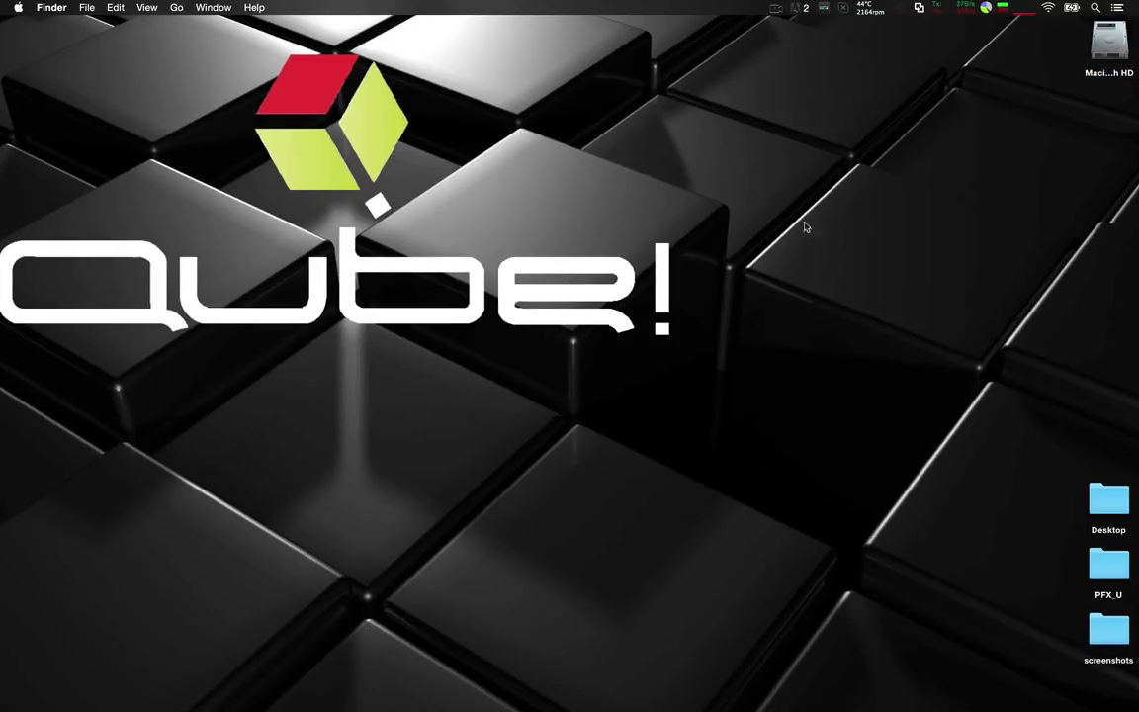
- Browse from Macintosh HD through mnt into network_mount and select the Qube_install folder
double_click(1108, 45)
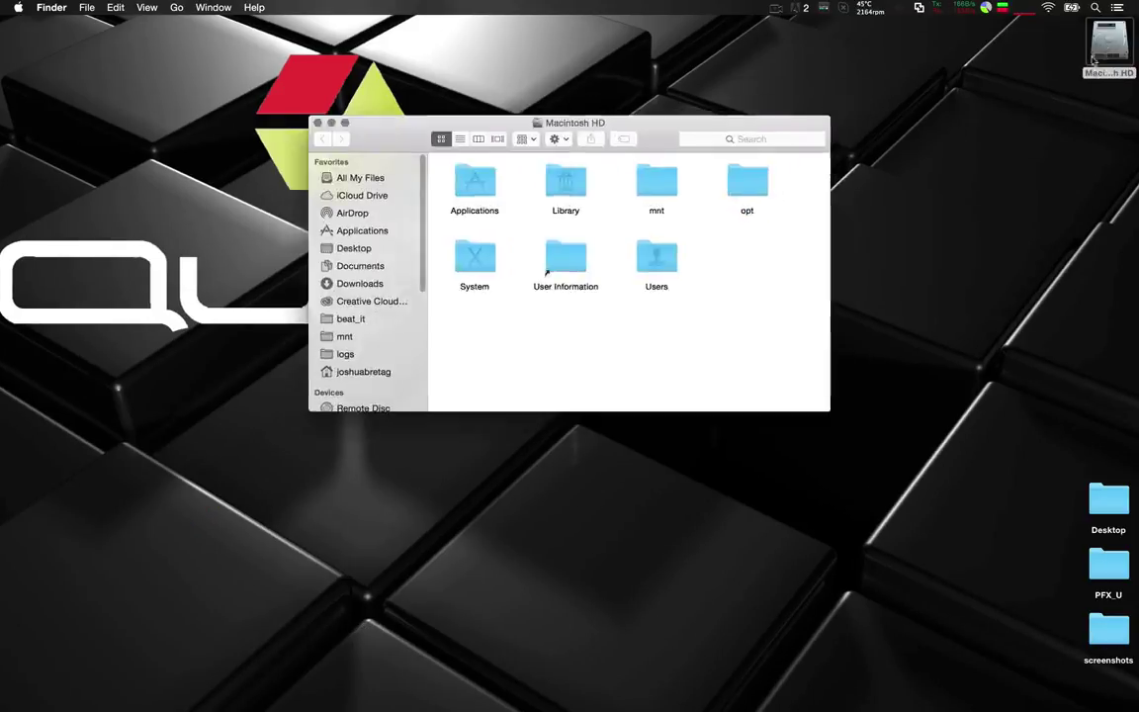
left_click(354, 337)
left_click(484, 183)
double_click(484, 184)
left_click(571, 261)
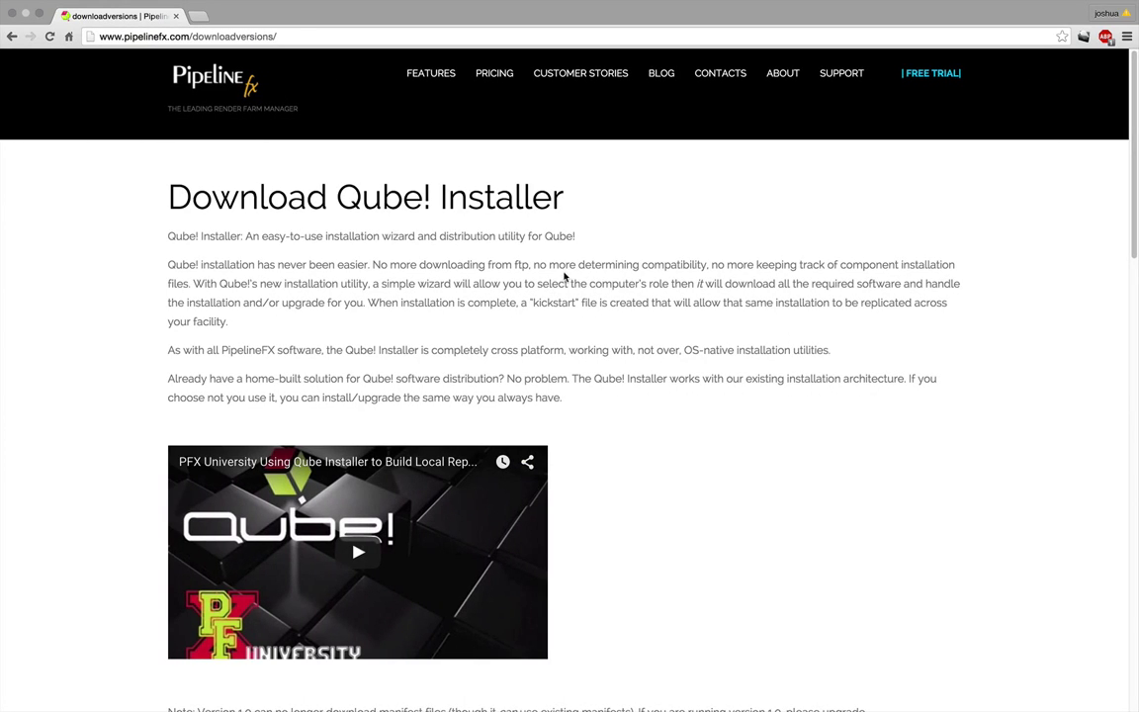
- Scroll the PipelineFX download page down to the Qube! Installer Downloads section
left_click_drag(314, 34, 68, 40)
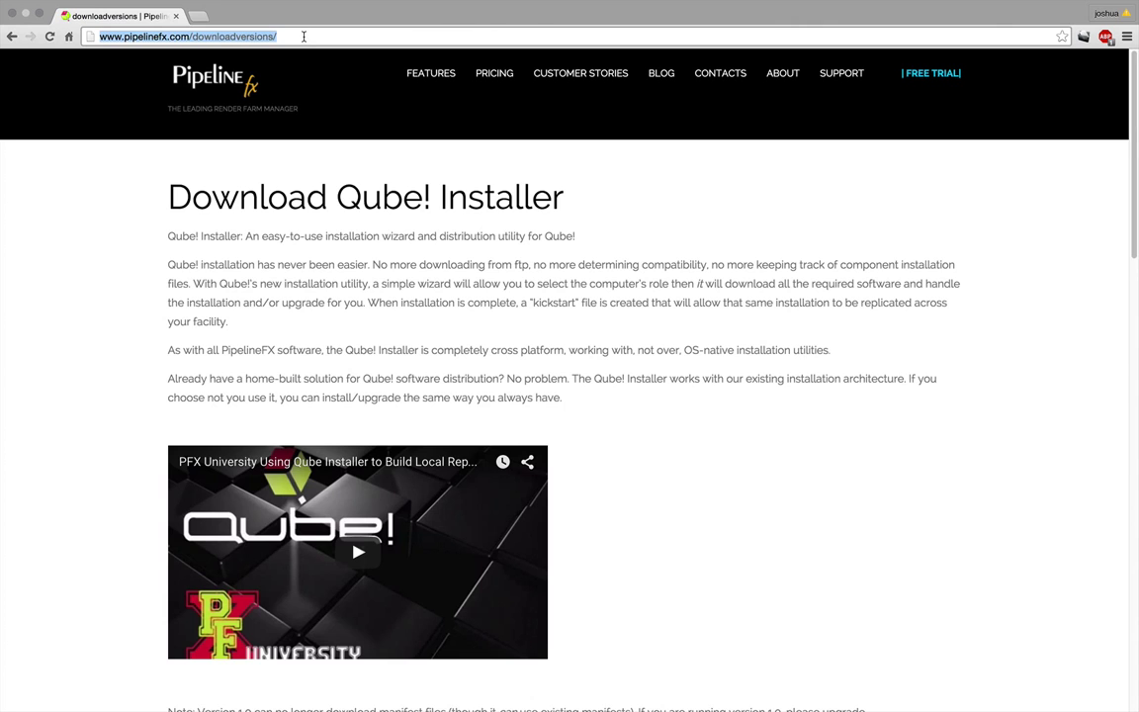
left_click(303, 37)
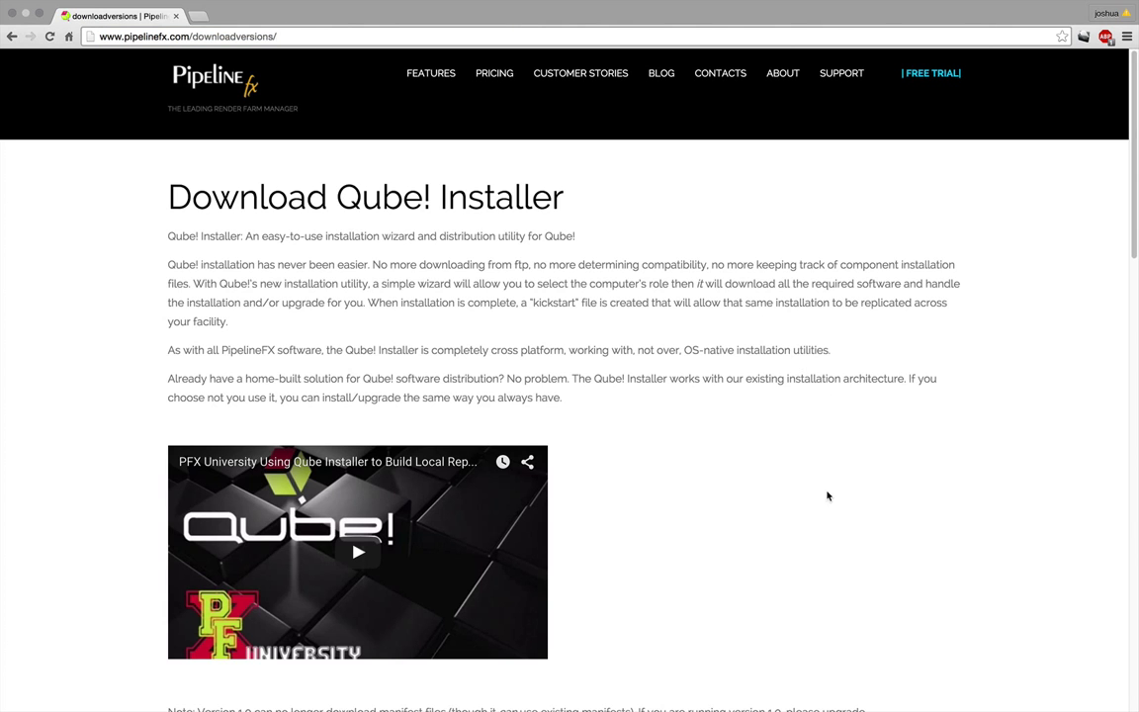
scroll(835, 502, "down", 10)
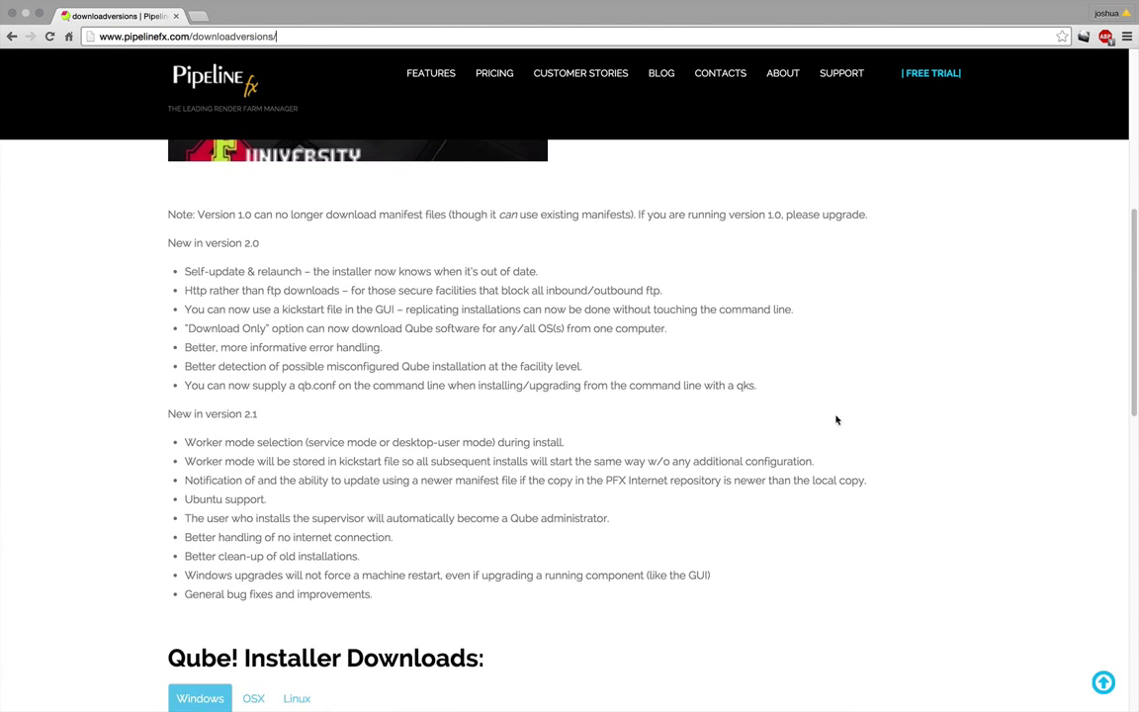
scroll(829, 492, "down", 8)
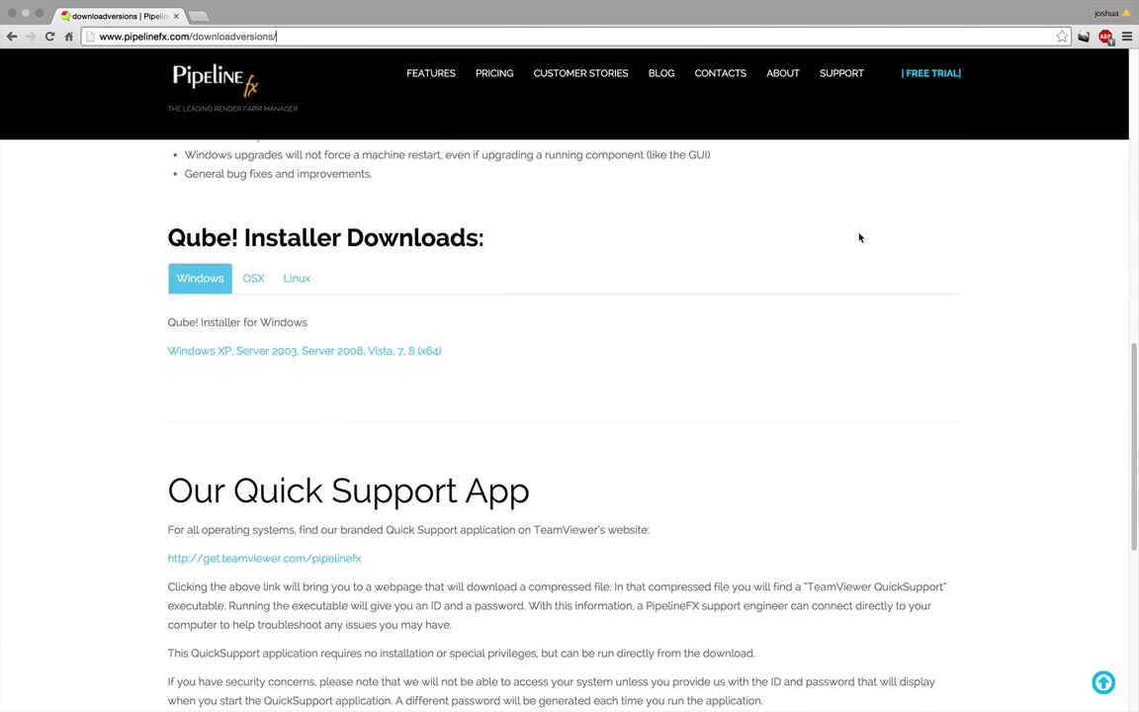
- Download the Windows Qube! installer zip into mnt/network_mount/Qube_install
left_click(270, 354)
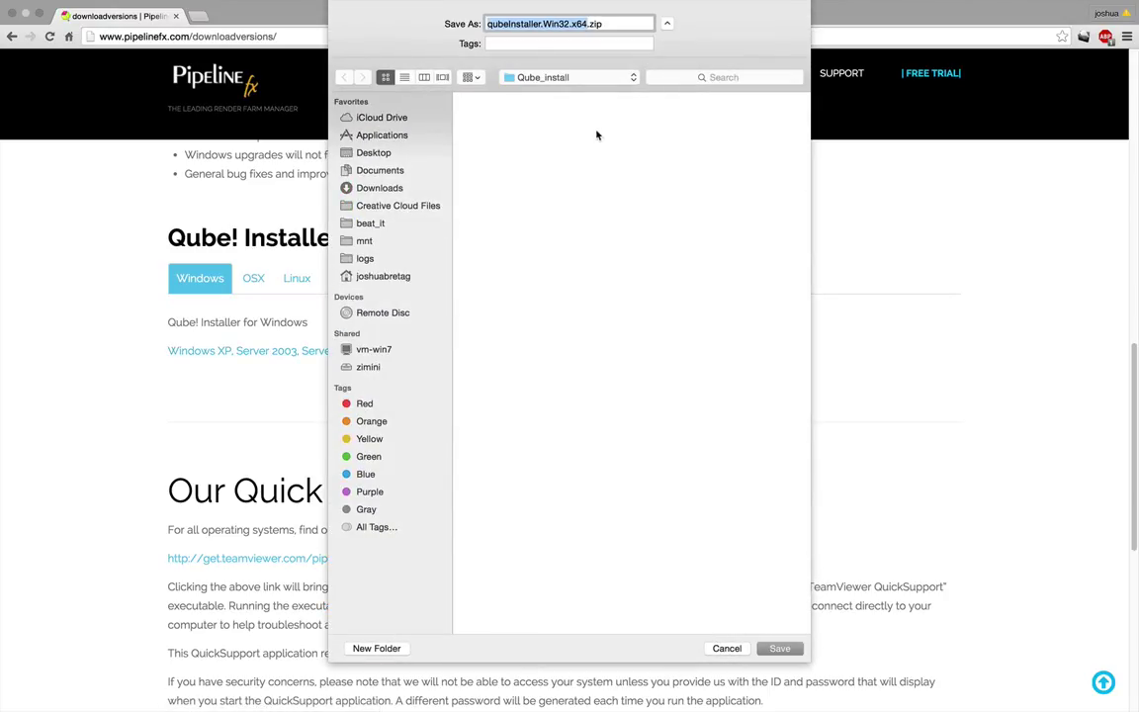
left_click(363, 246)
double_click(509, 122)
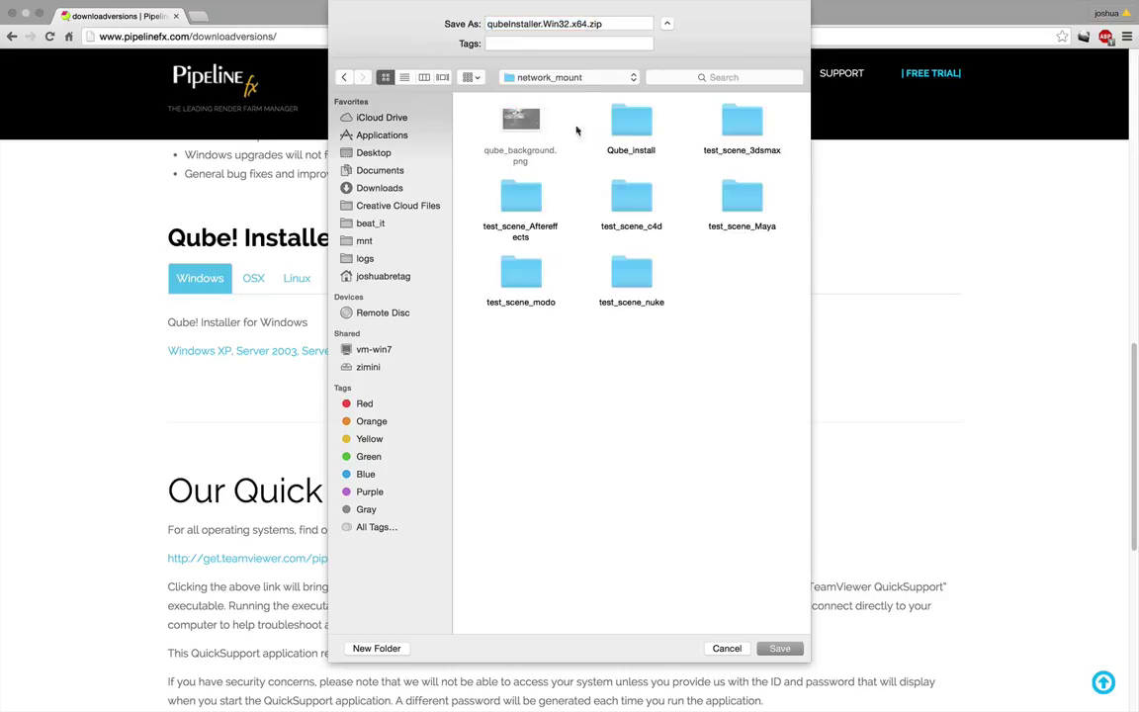
double_click(633, 124)
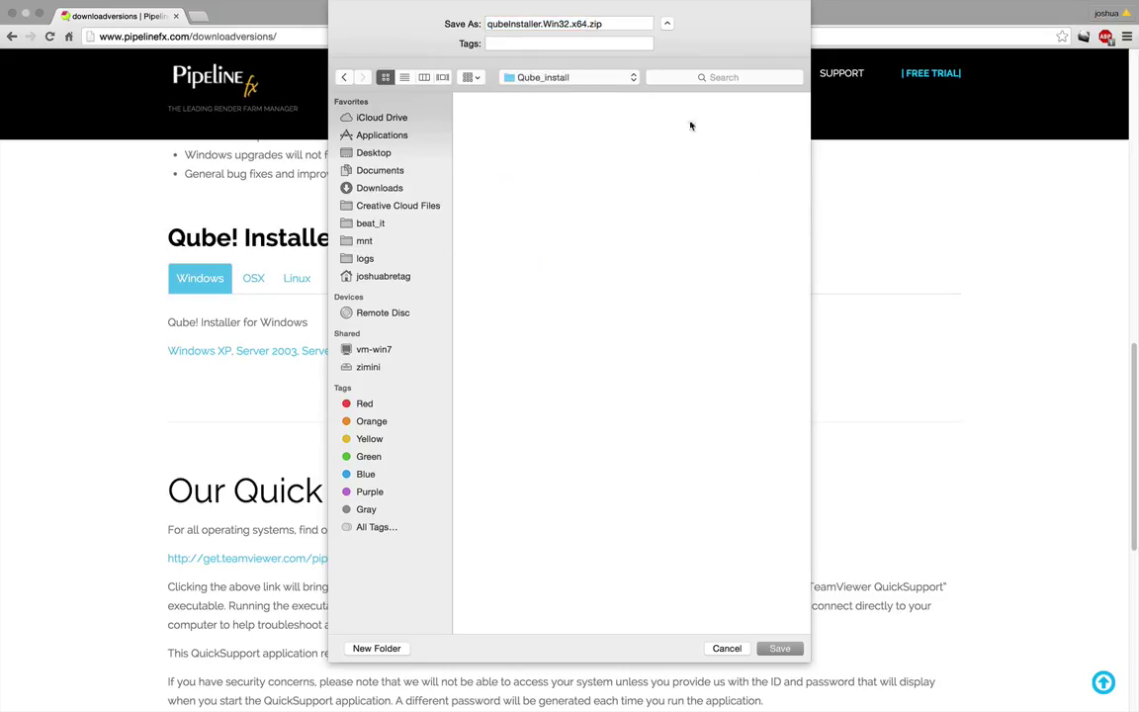
left_click(780, 648)
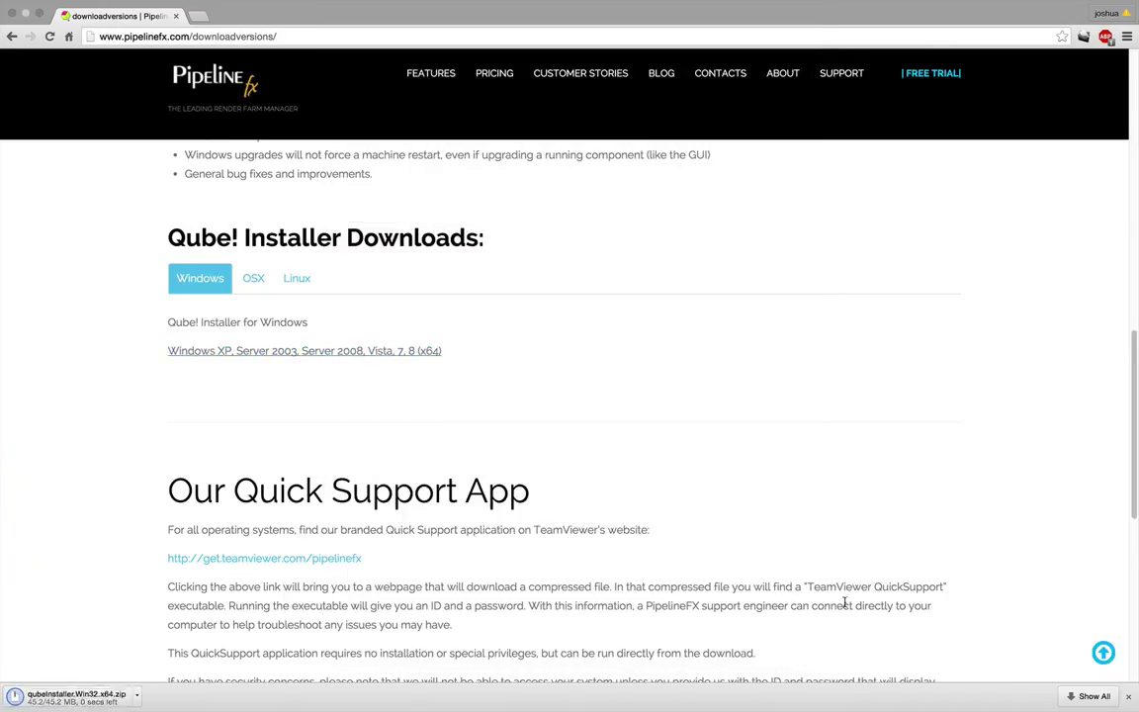
- Download the OS X Qube! installer dmg into Qube_install as well
left_click(267, 283)
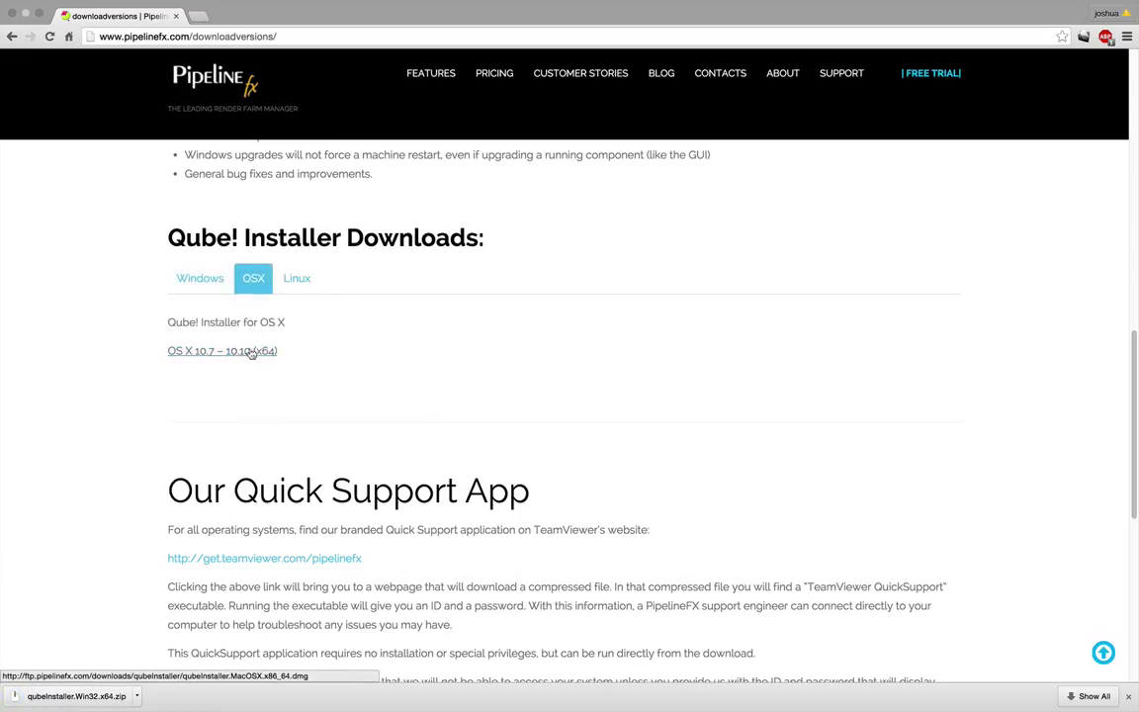
left_click(269, 351)
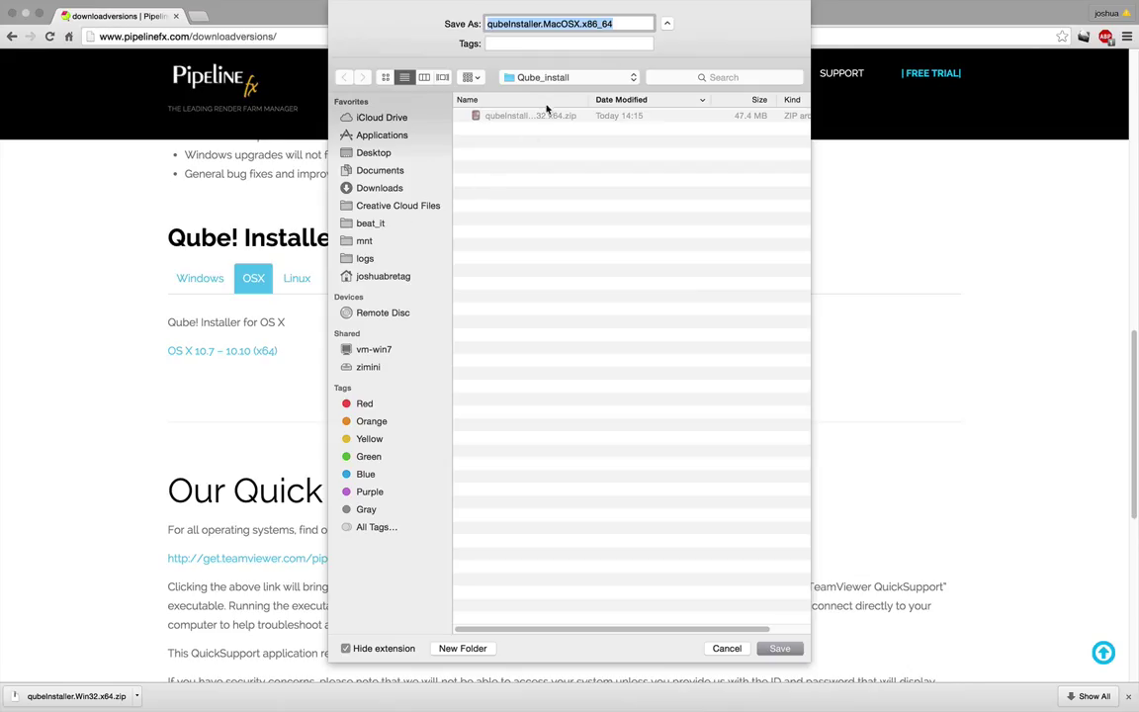
left_click(780, 651)
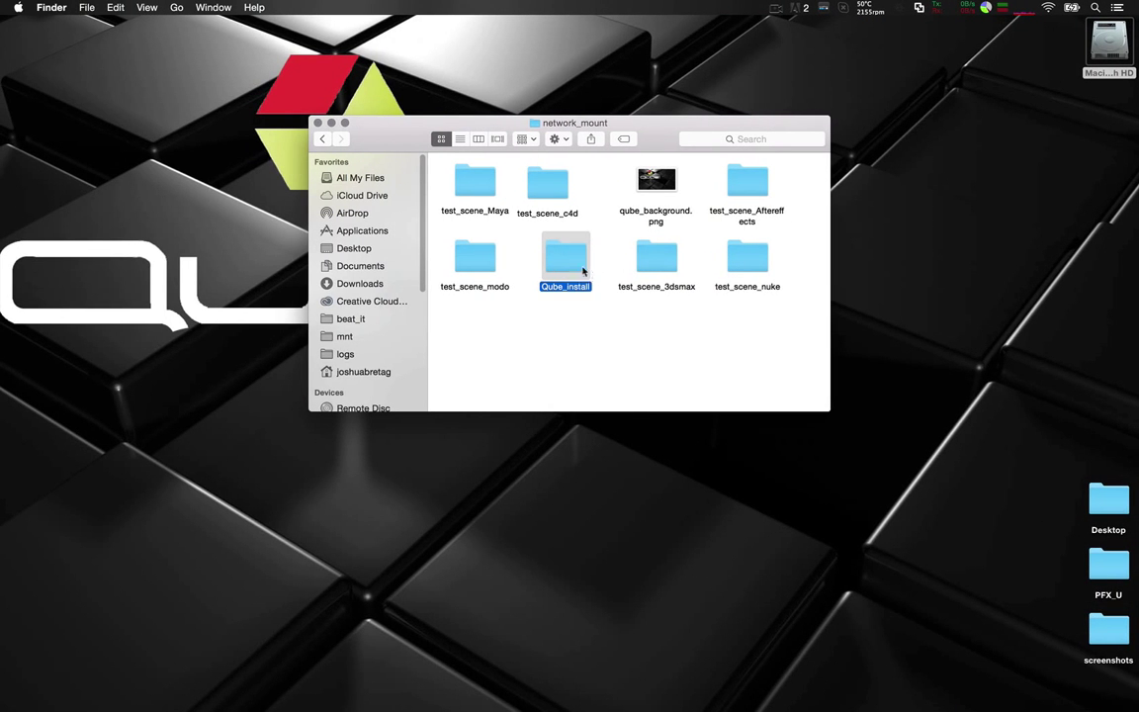
- Mount qubeInstaller.MacOSX.x86_64.dmg from Qube_install and launch the qubeInstaller app inside it
double_click(566, 262)
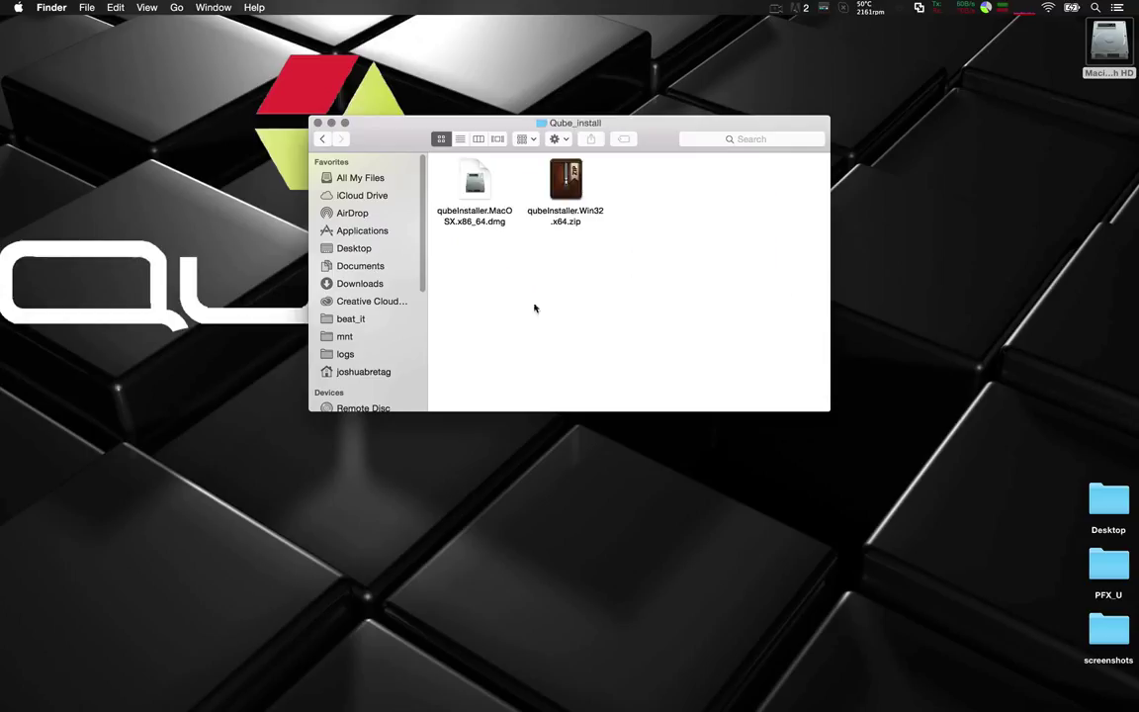
double_click(485, 210)
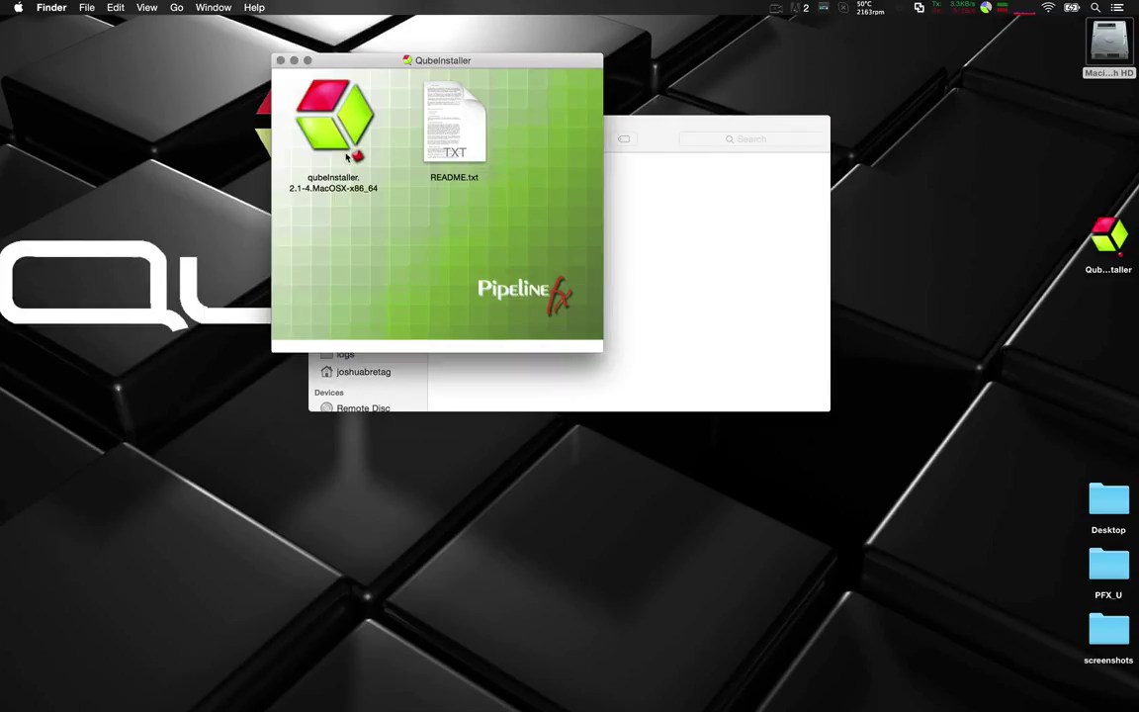
double_click(336, 124)
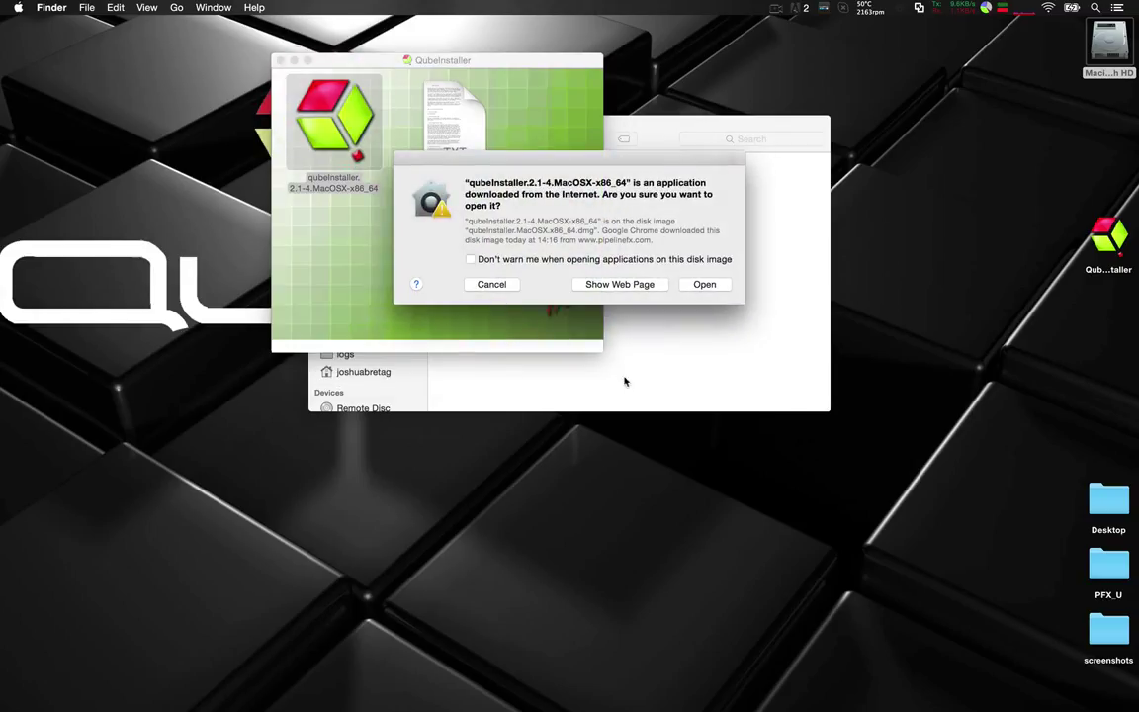
- Allow the installer to open, accept the licence agreement, and advance to the 6.7-2 package manifest
left_click(704, 285)
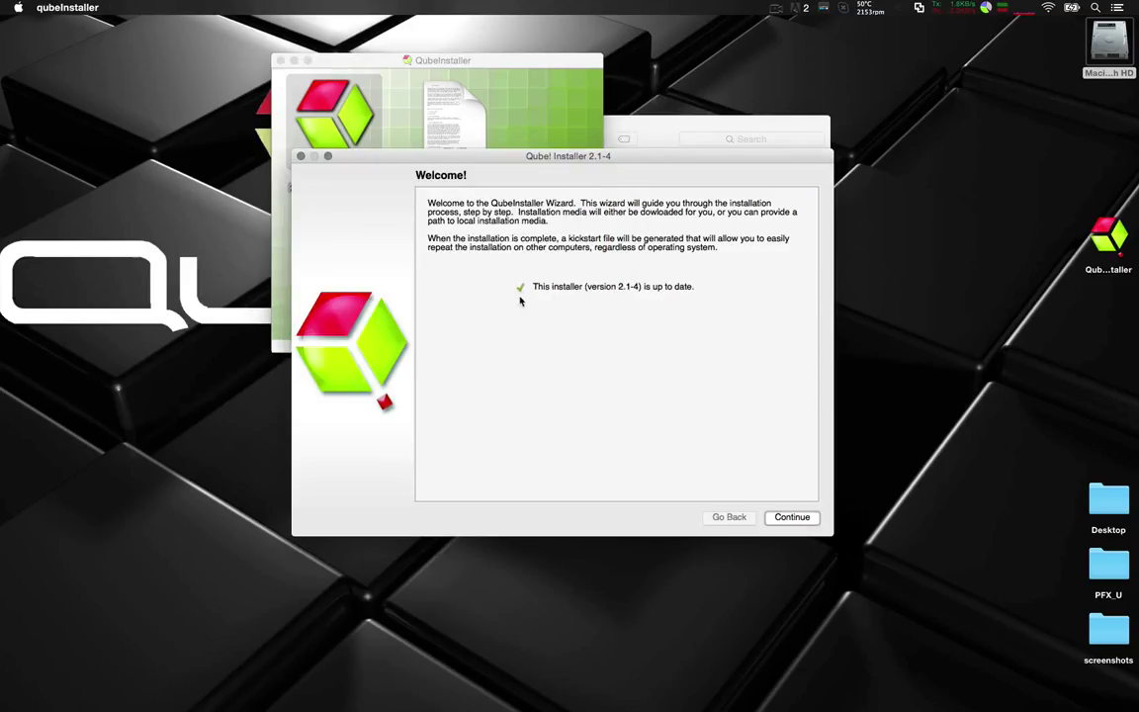
left_click(790, 517)
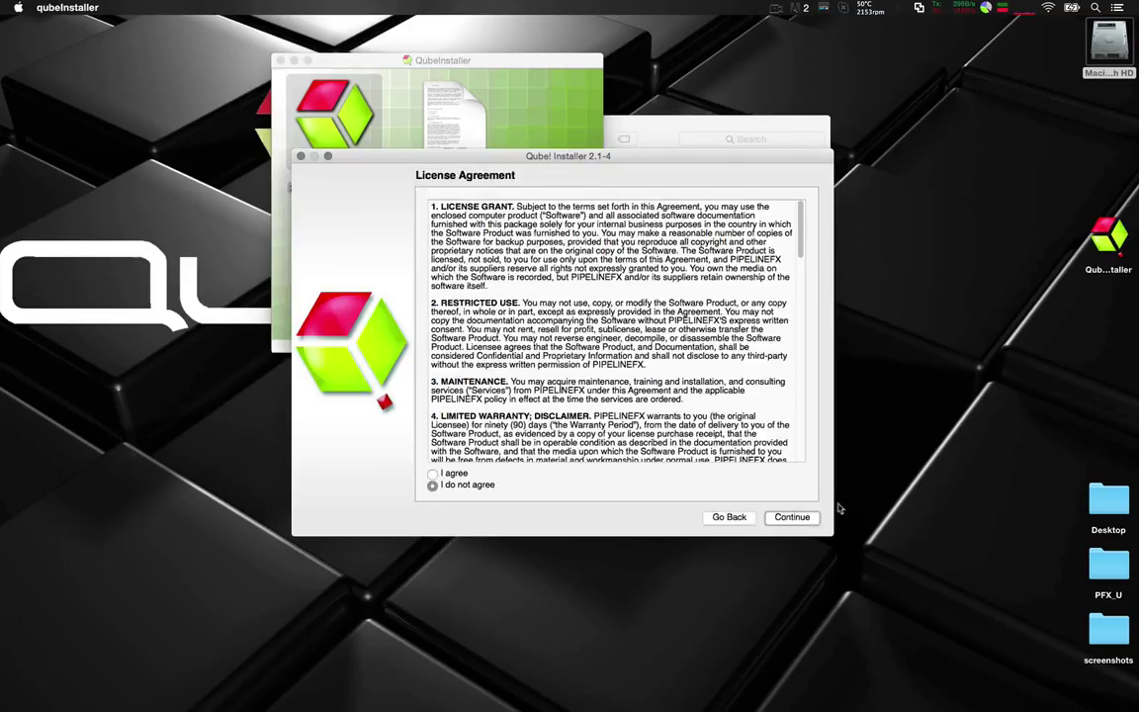
left_click(432, 475)
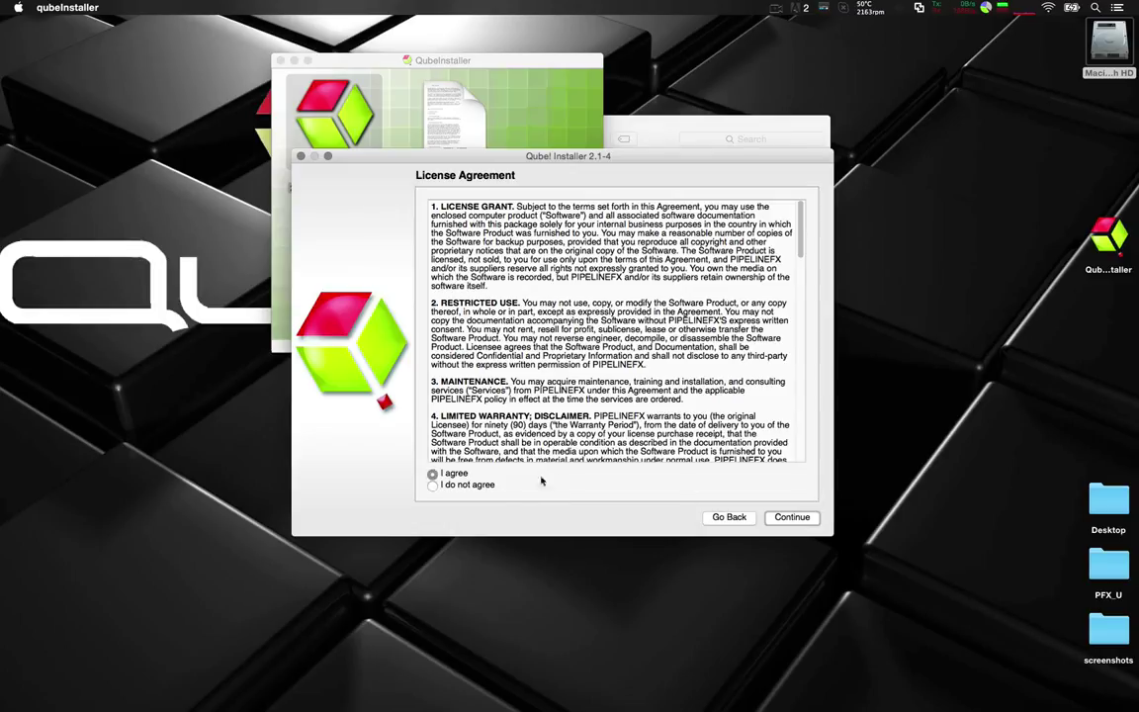
left_click(805, 517)
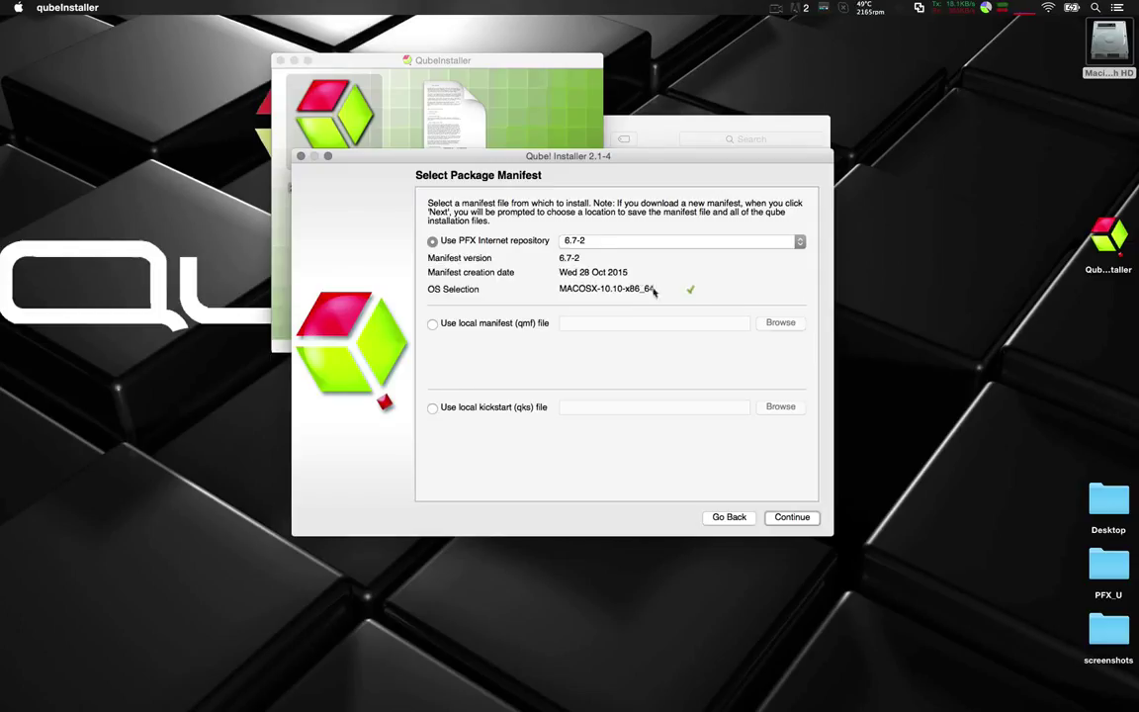
- Accept the 6.7-2 manifest and choose mnt/network_mount/Qube_install as the packages download folder
left_click(792, 515)
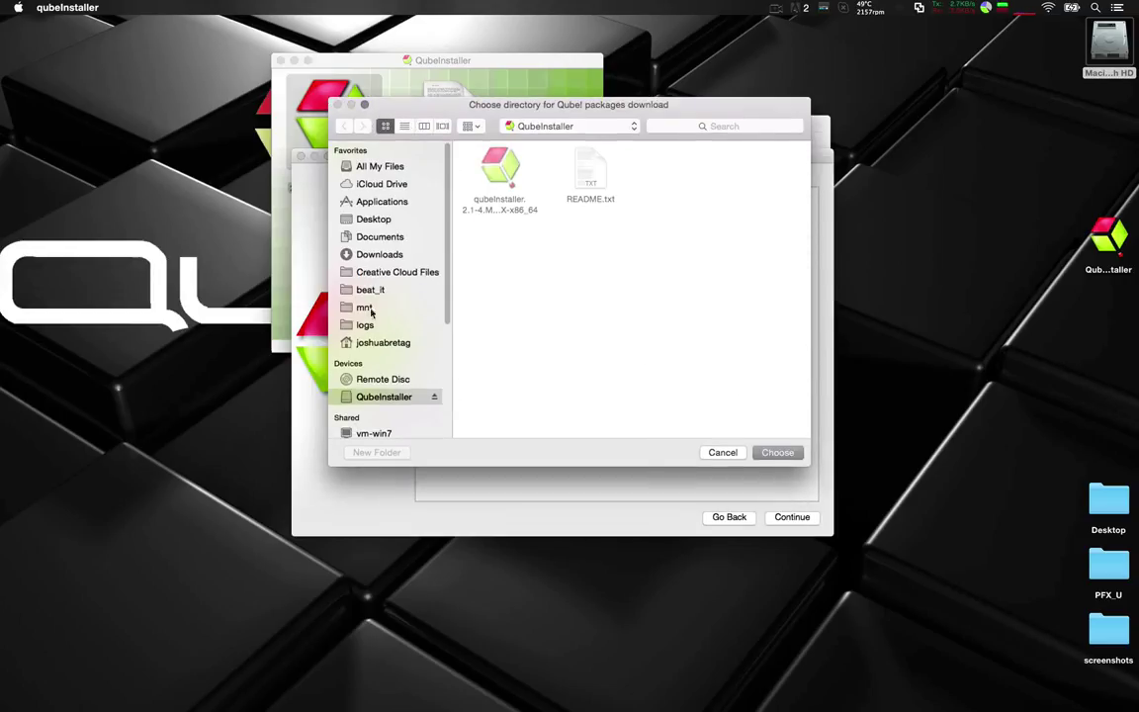
left_click(388, 308)
double_click(502, 168)
double_click(634, 179)
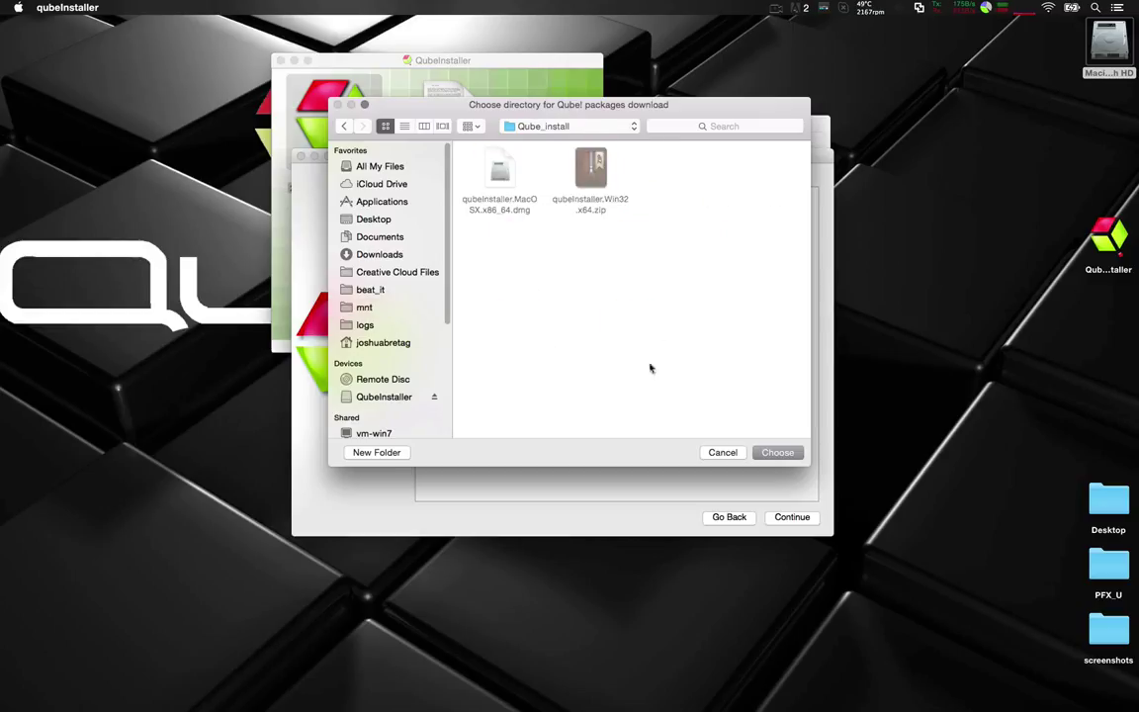
left_click(781, 452)
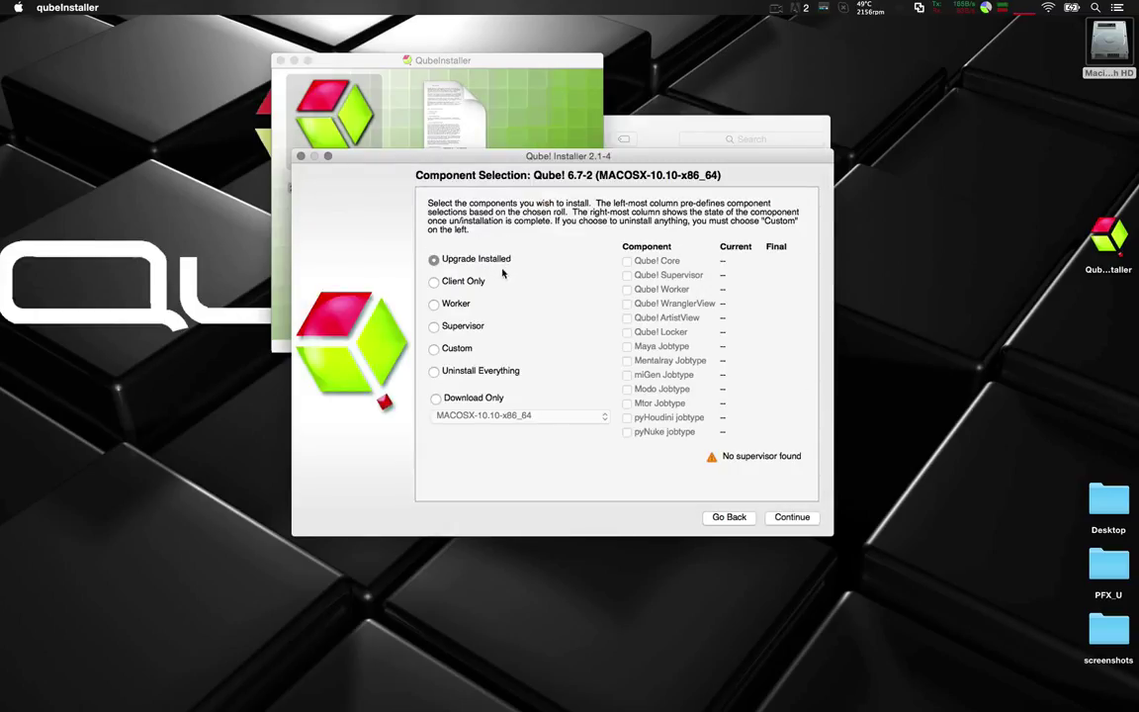
- Compare the install role options, keep MACOSX-10.10-x86_64 as platform, and settle on Custom
left_click(463, 281)
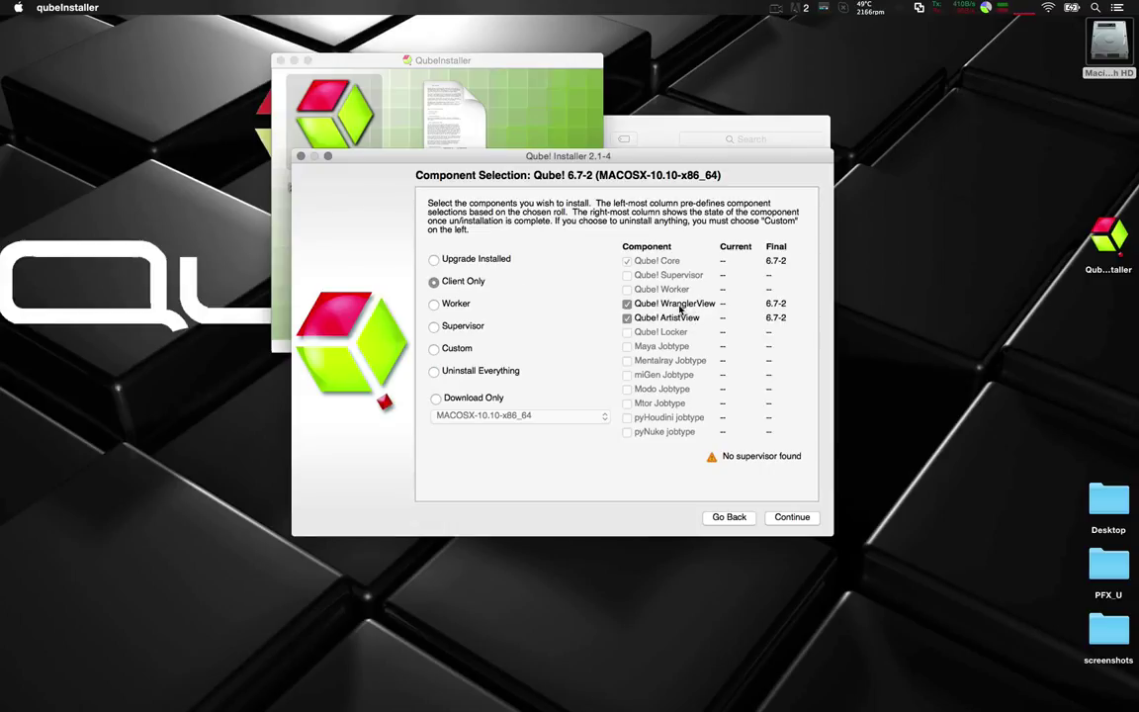
left_click(440, 304)
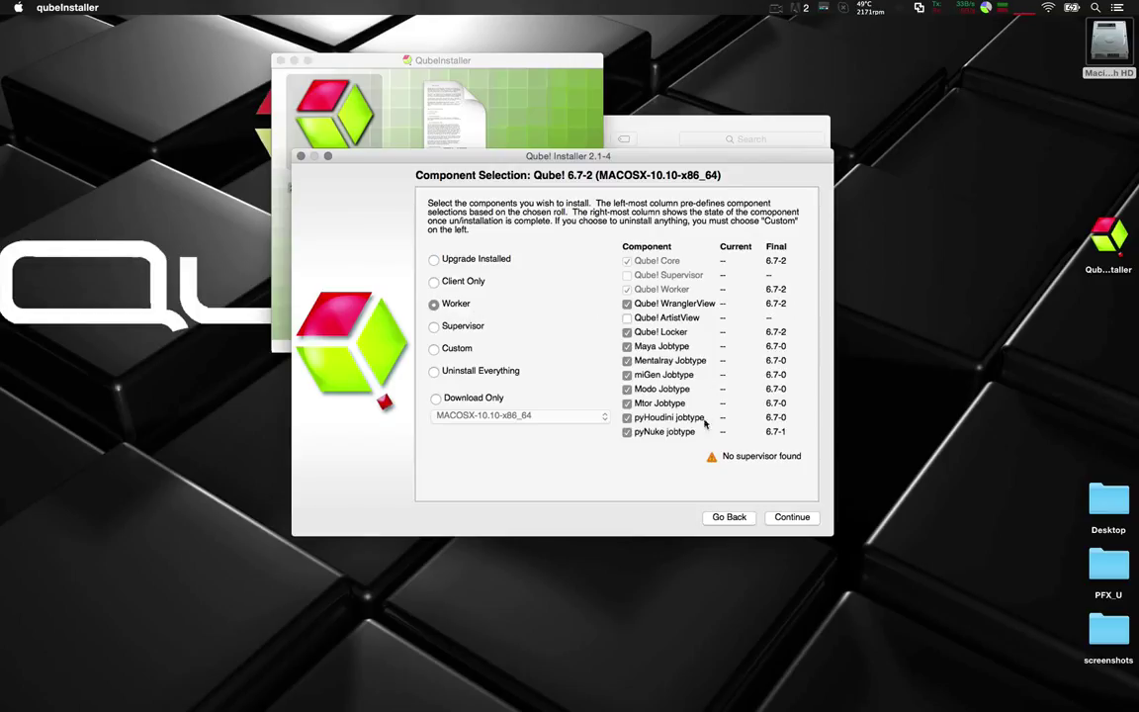
left_click(450, 330)
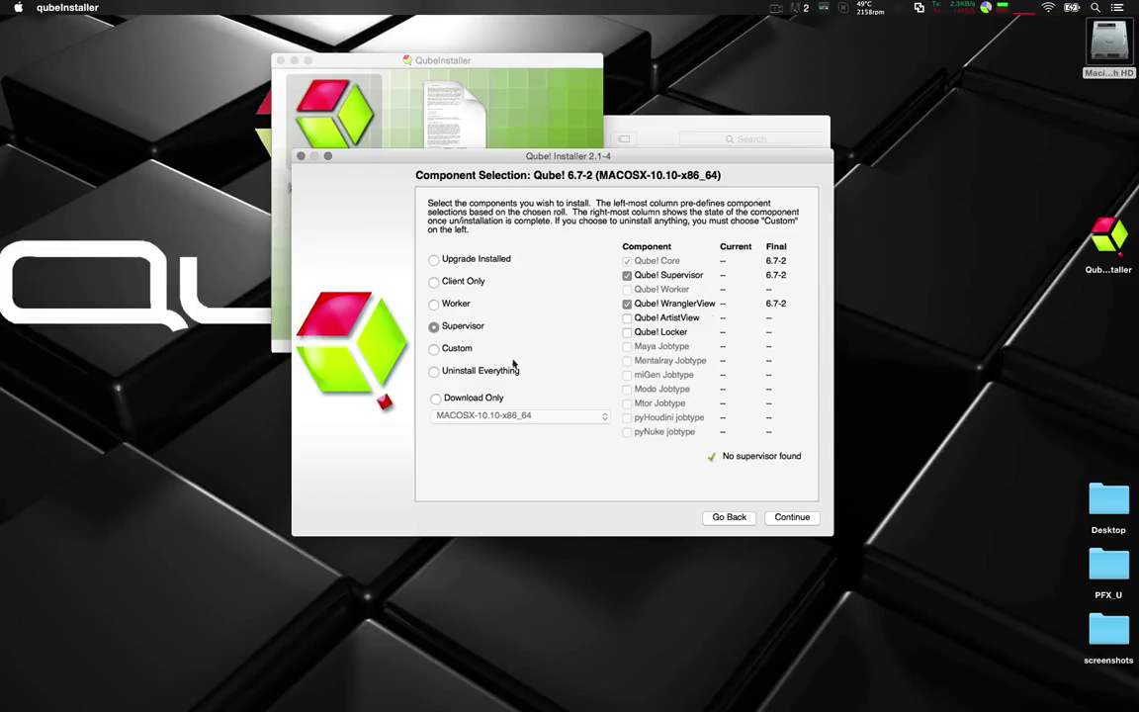
left_click(453, 349)
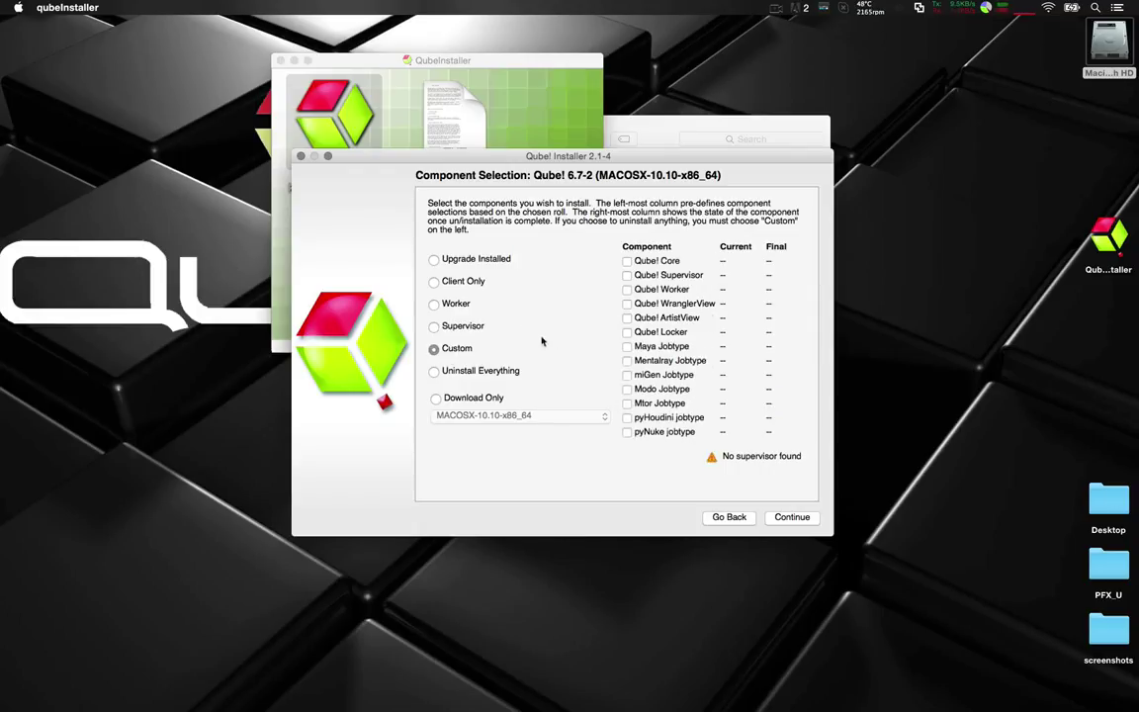
left_click(475, 373)
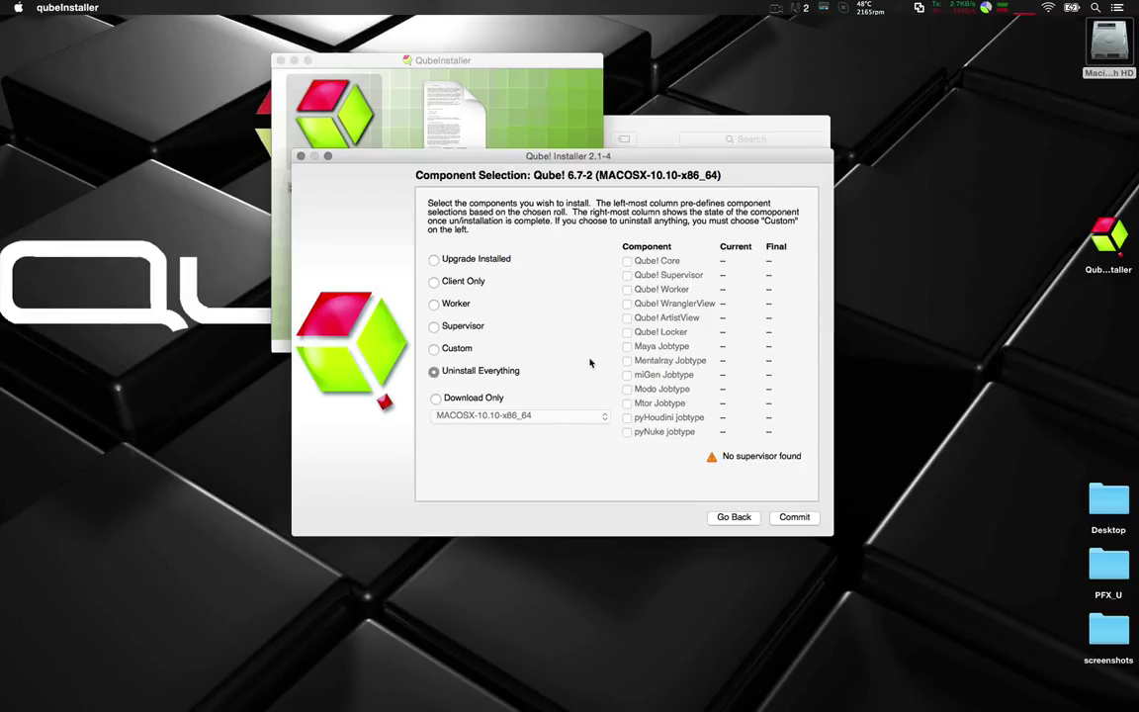
left_click(484, 398)
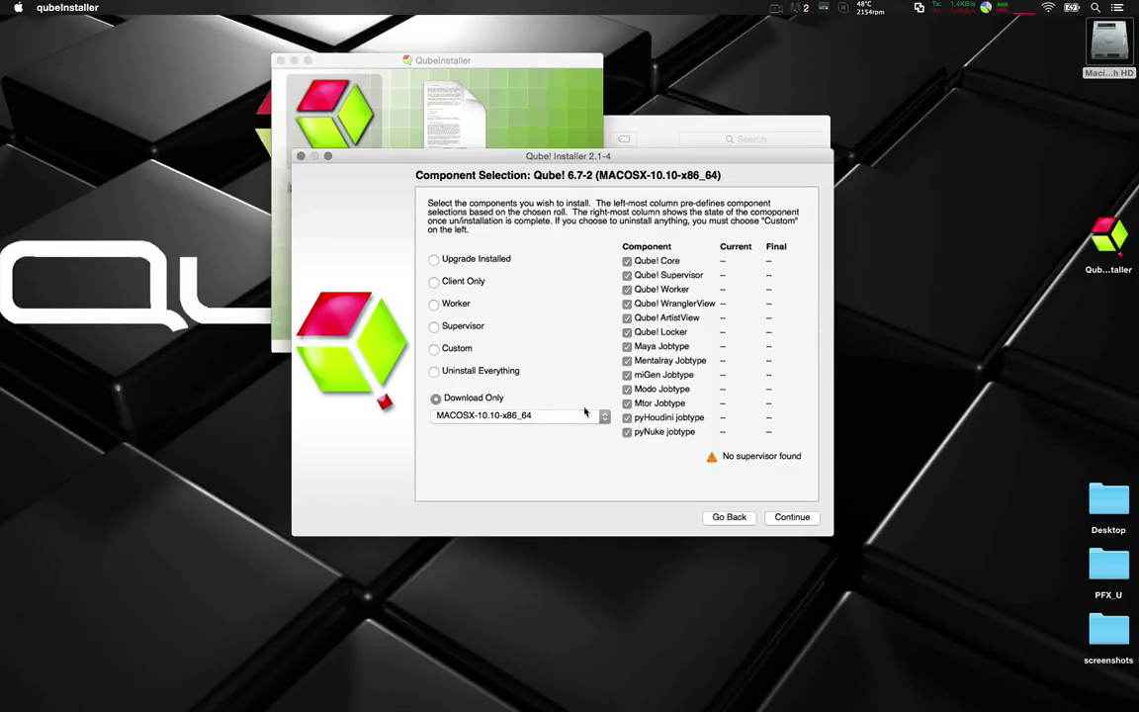
left_click(603, 416)
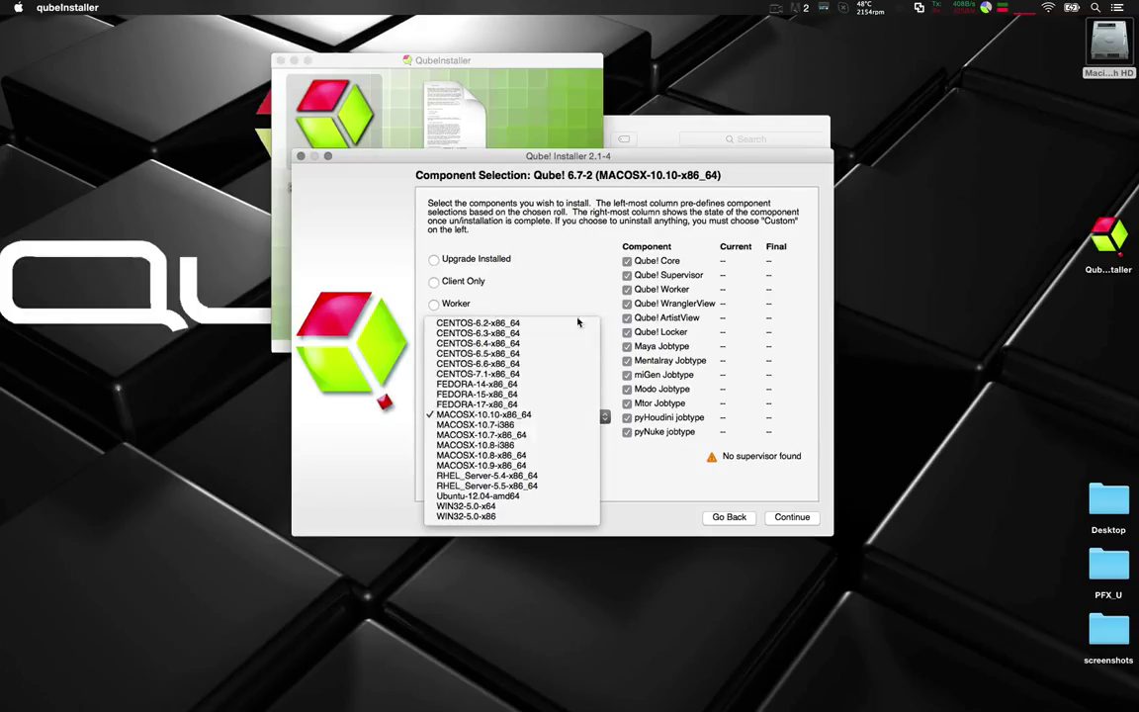
left_click(547, 415)
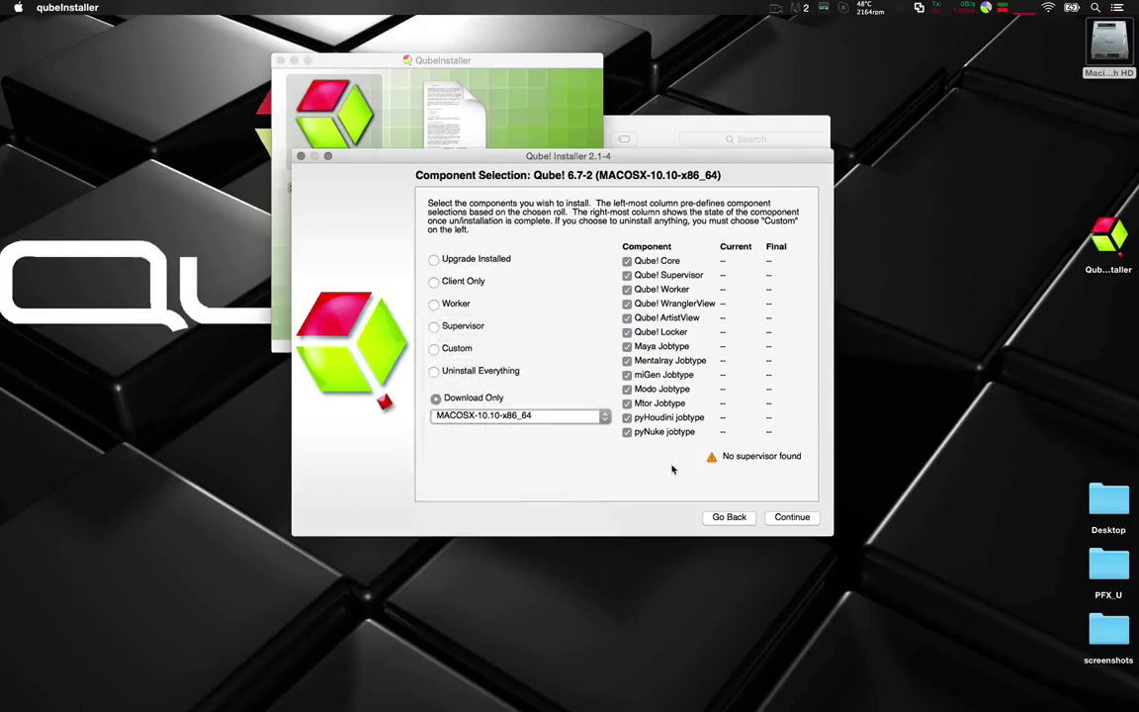
left_click(434, 348)
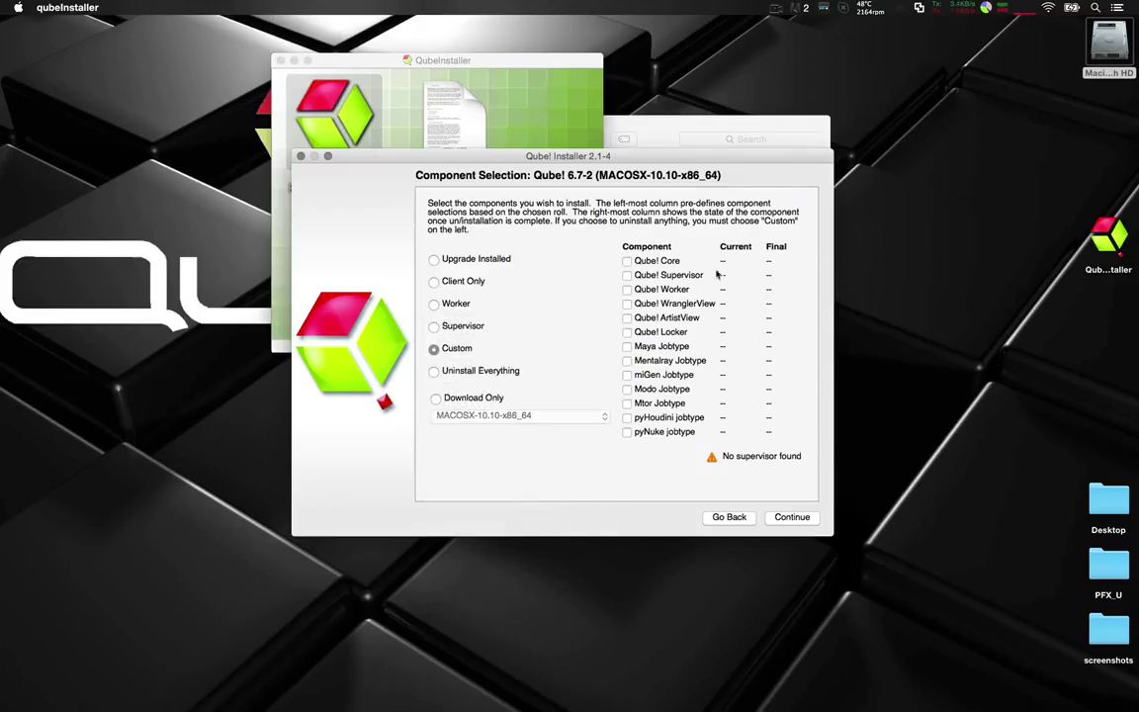
- Tick all thirteen components, from Qube! Core through the pyNuke jobtype
left_click(627, 261)
left_click(627, 274)
left_click(627, 290)
left_click(627, 305)
left_click(627, 319)
left_click(627, 332)
left_click(627, 348)
left_click(627, 361)
left_click(627, 375)
left_click(627, 390)
left_click(627, 403)
left_click(627, 417)
left_click(627, 432)
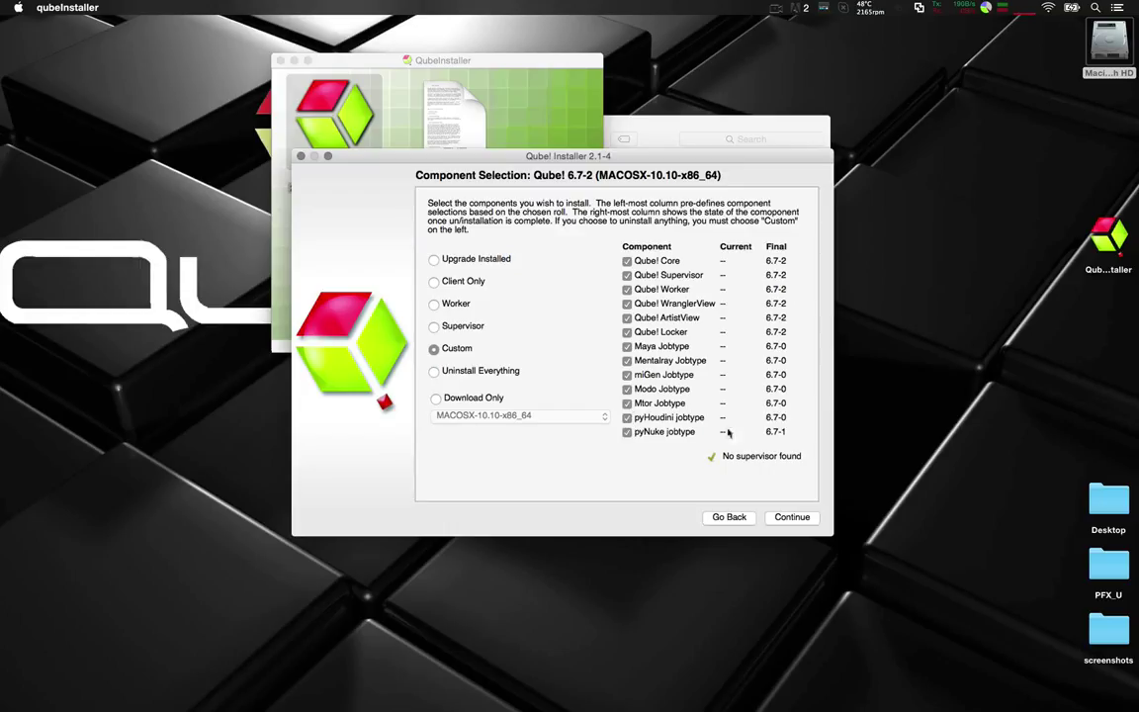
- Keep the worker in Desktop User (Current User) mode, review the mode details, and start downloading
left_click(791, 518)
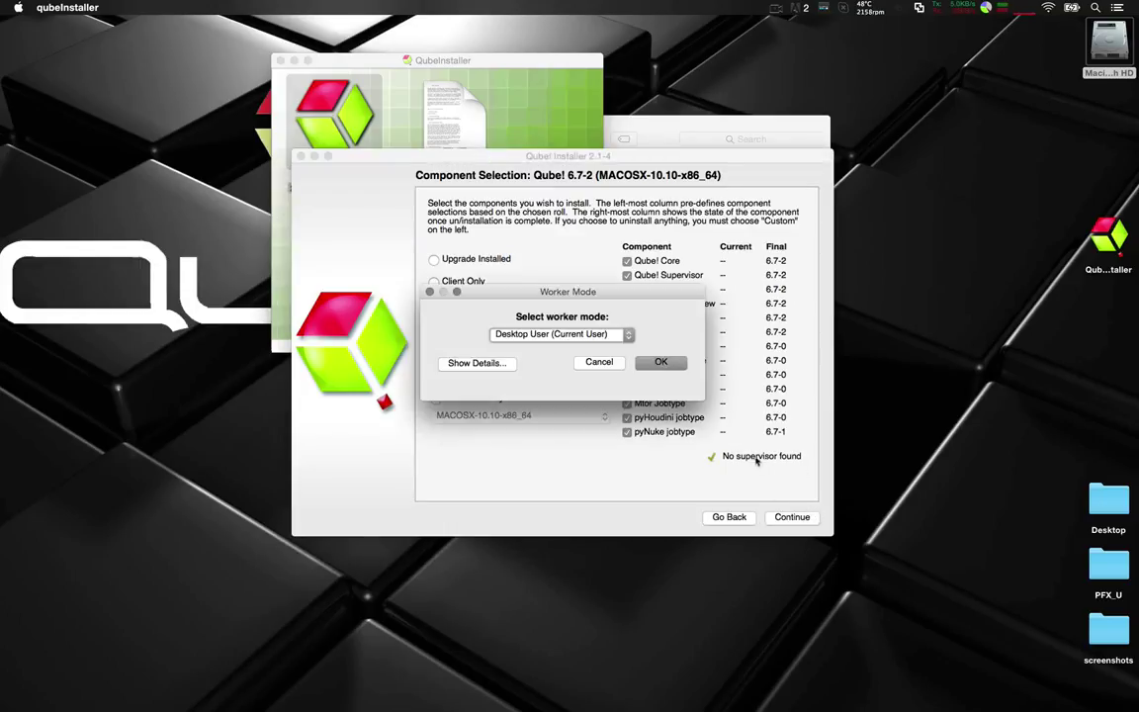
left_click(629, 336)
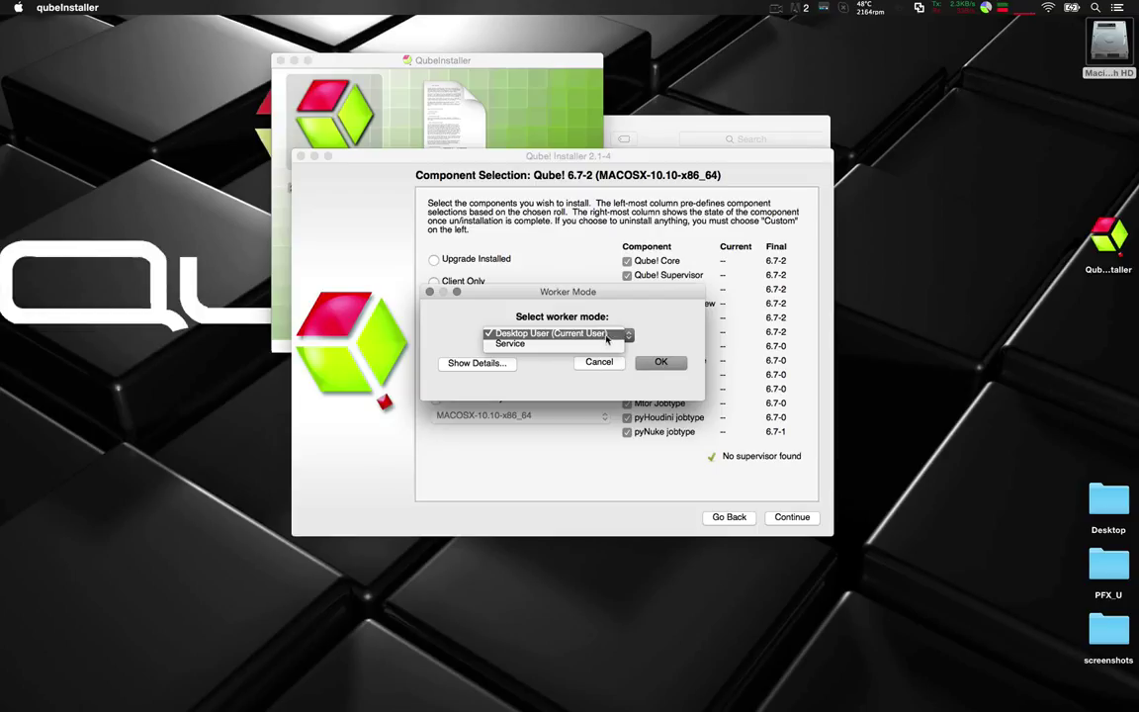
left_click(623, 334)
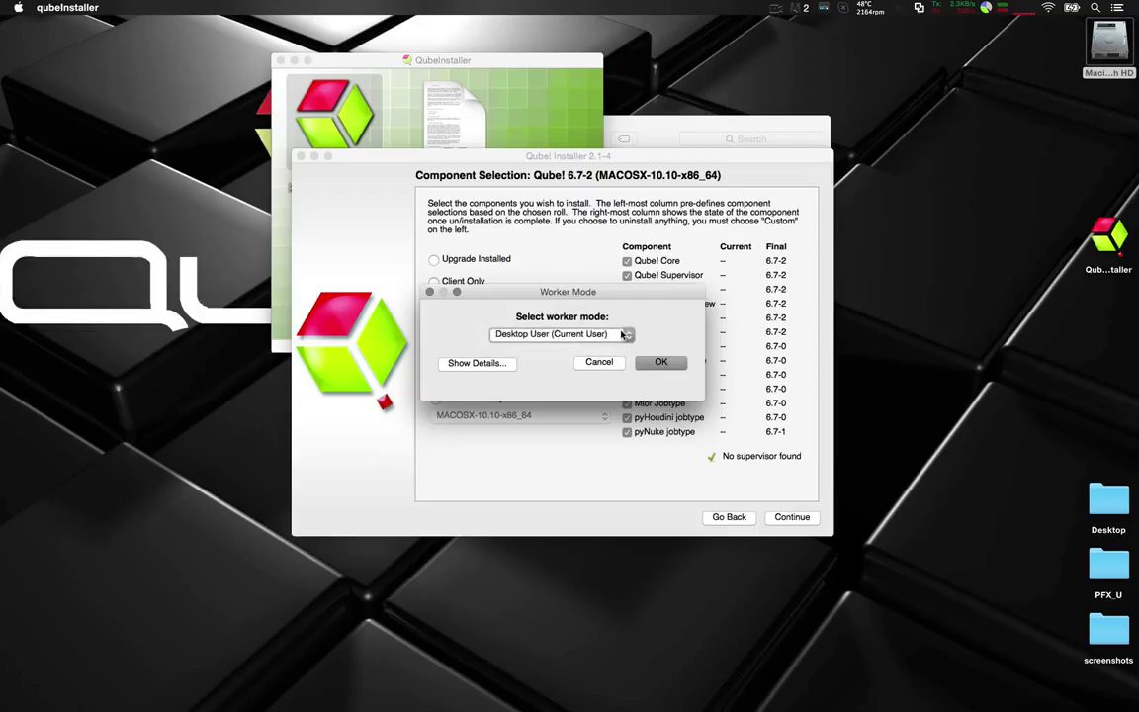
left_click(495, 363)
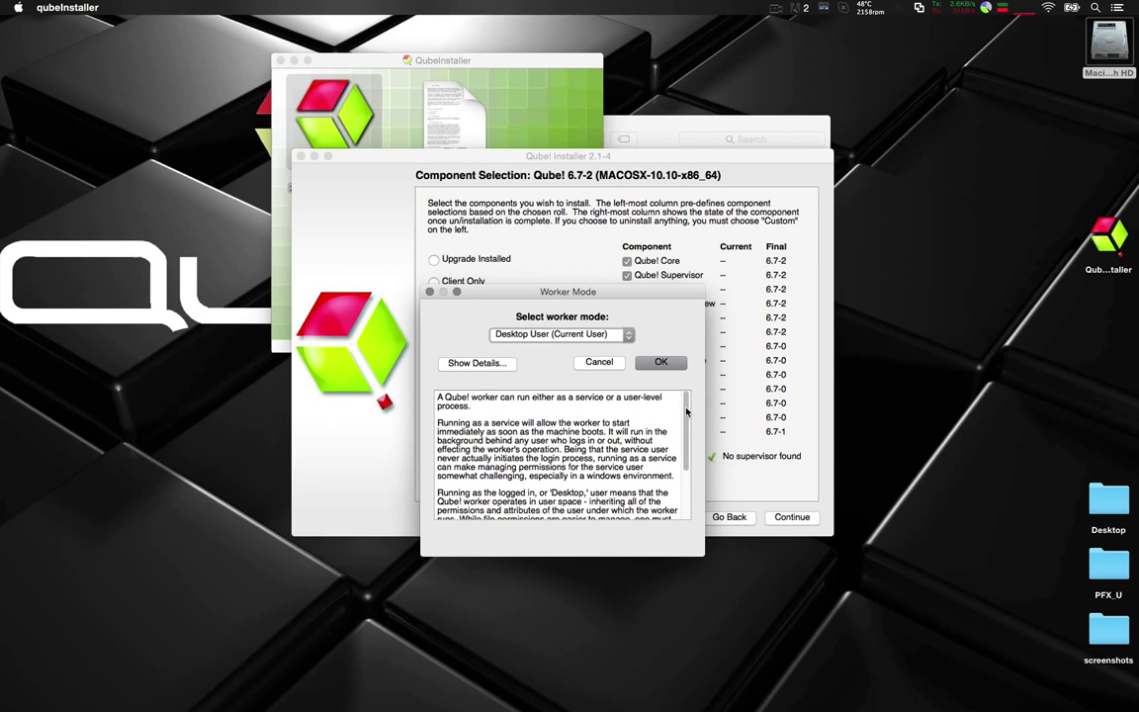
scroll(683, 435, "down", 5)
left_click_drag(687, 437, 694, 373)
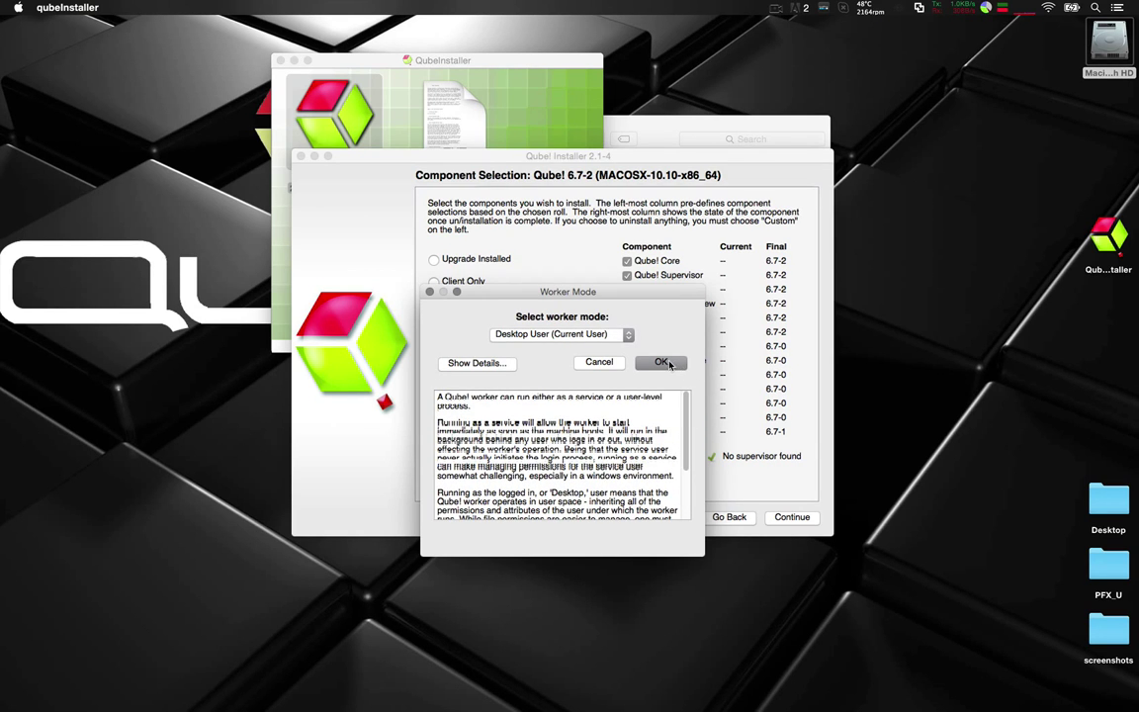
left_click(668, 364)
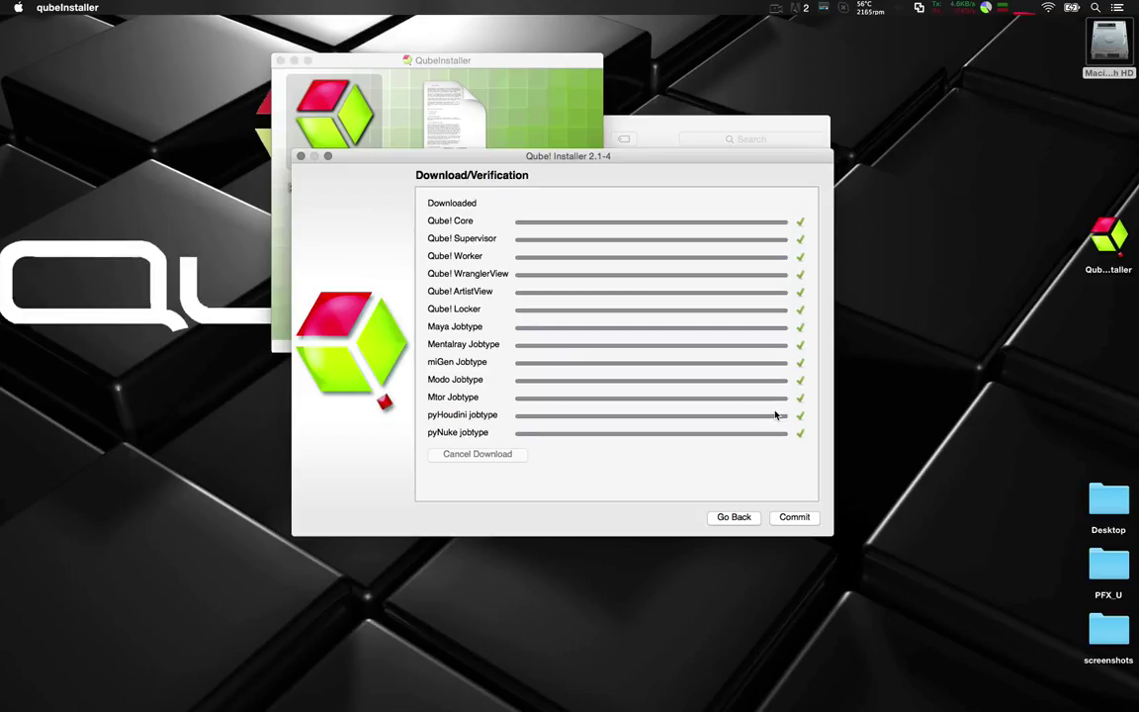
- Commit the downloaded components and authorise the installation with the account password
left_click(806, 520)
left_click(557, 252)
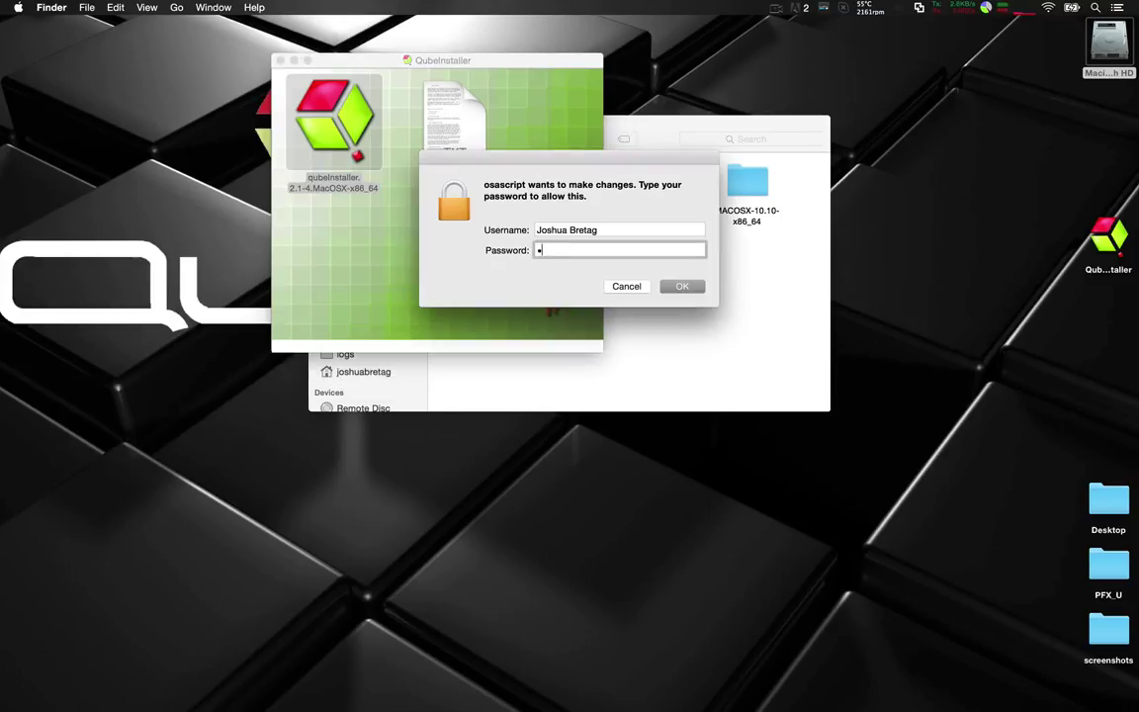
type("••••••")
key("Return")
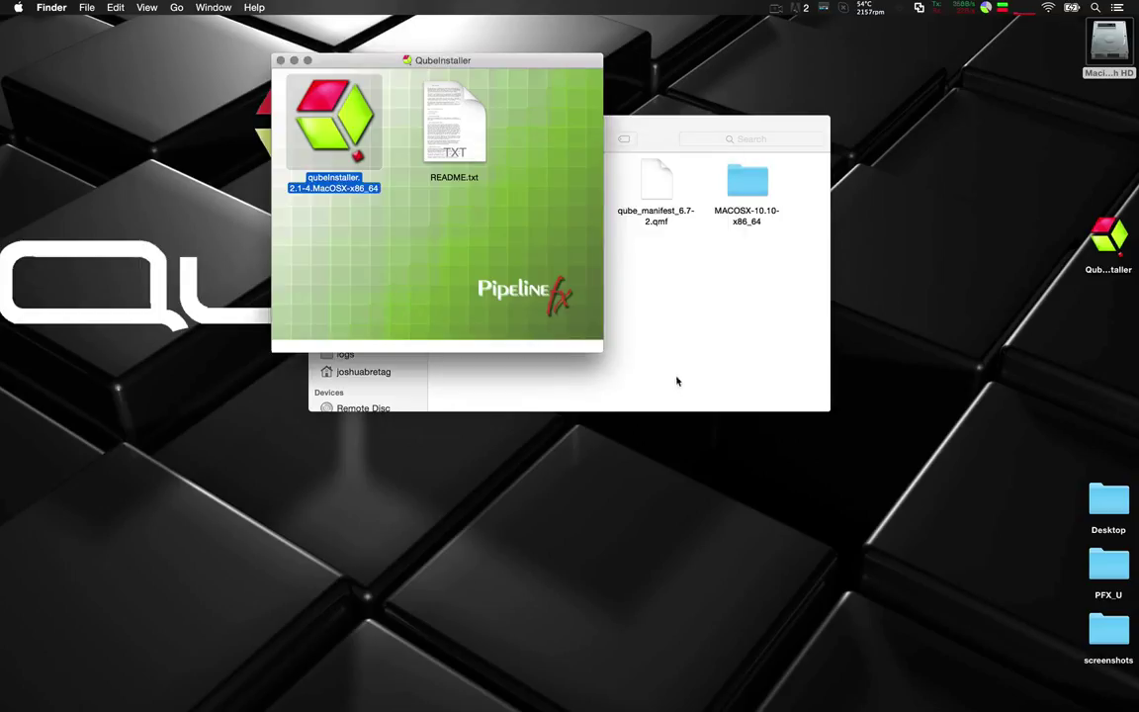
- Bring the Qube! Installer window back to the front while the install completes
left_click(797, 422)
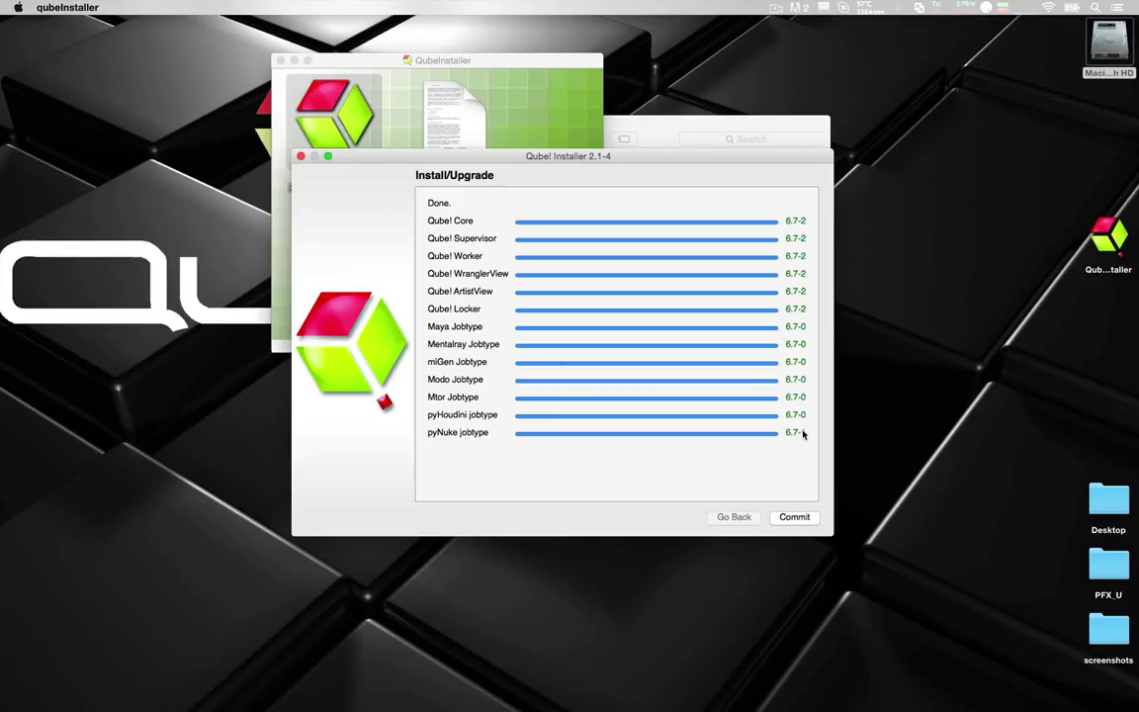
- Go to the Finished/Testing step and submit the basic test job, which succeeds as Job ID 541
left_click(797, 518)
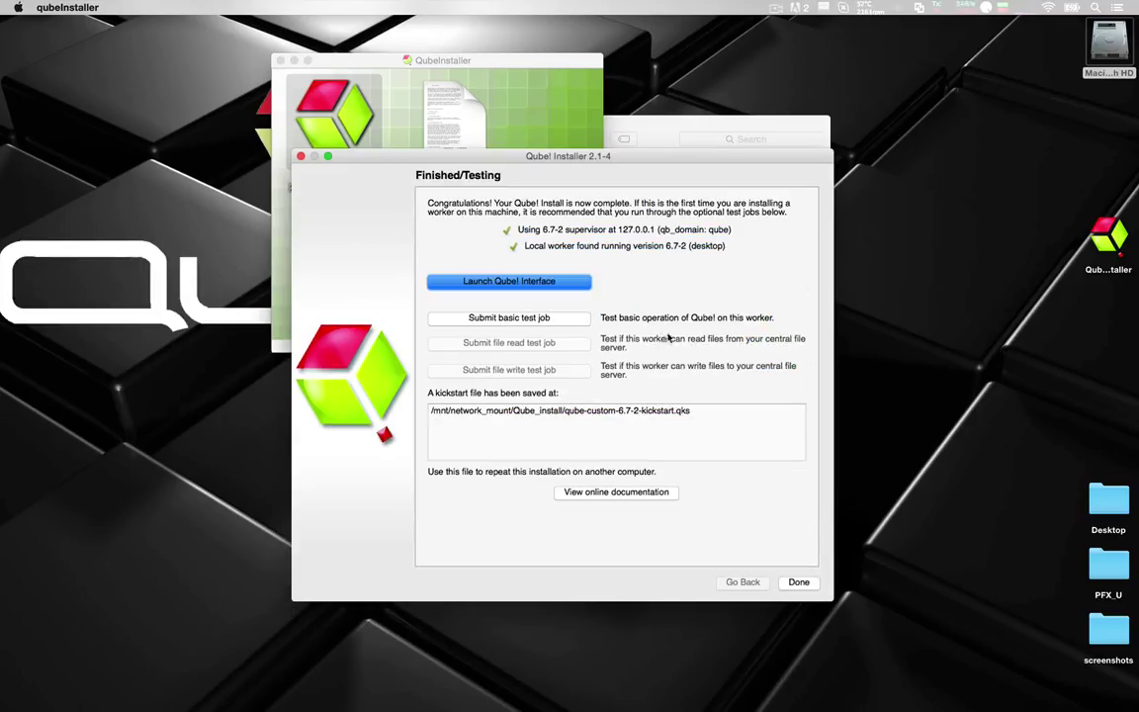
left_click(539, 317)
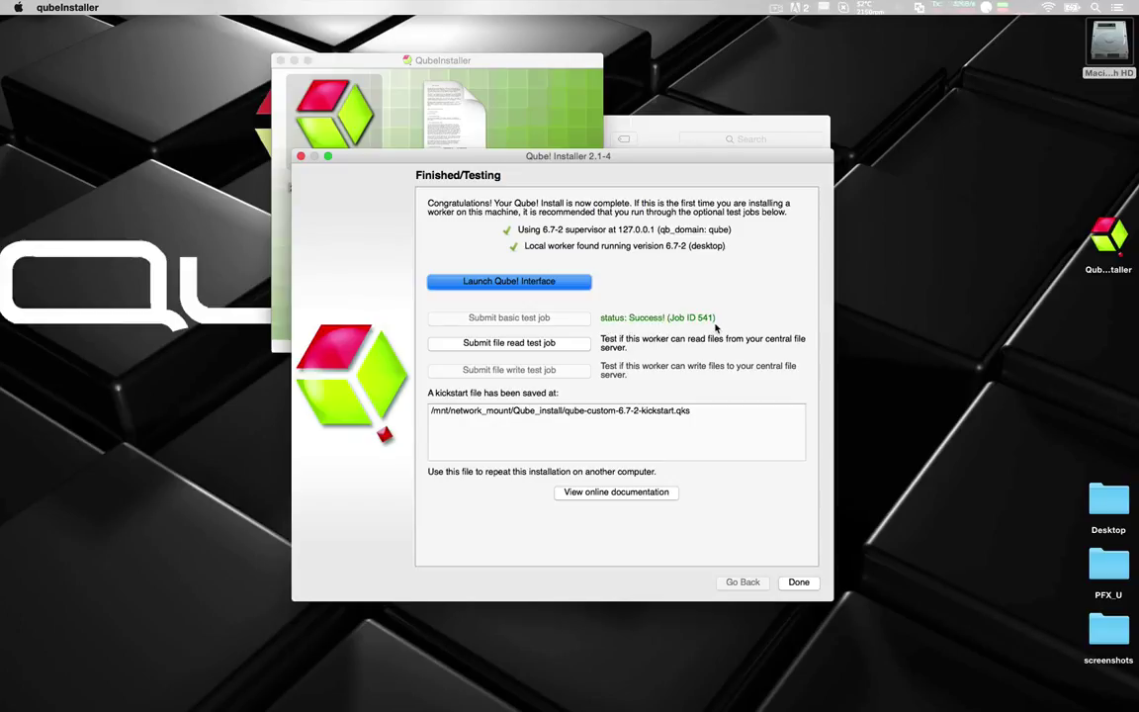
- Close the installer and review MACOSX-10.10-x86_64, the kickstart file and qube_manifest_6.7-2.qmf in Qube_install
left_click(799, 583)
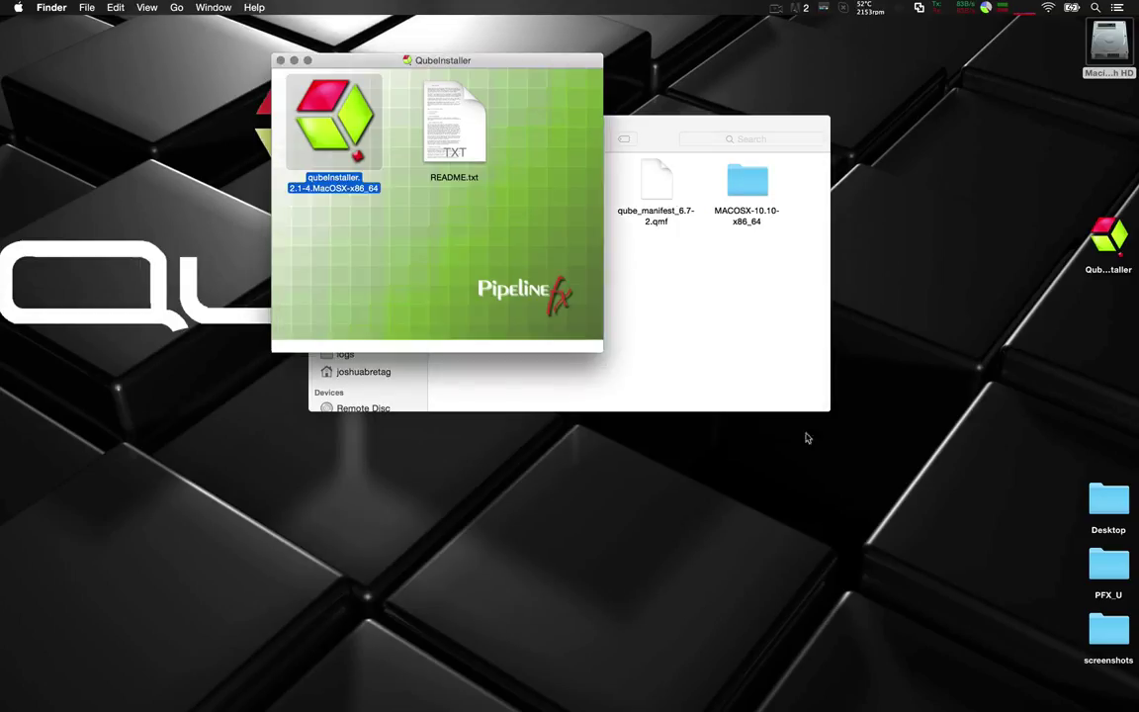
left_click(696, 296)
left_click(747, 195)
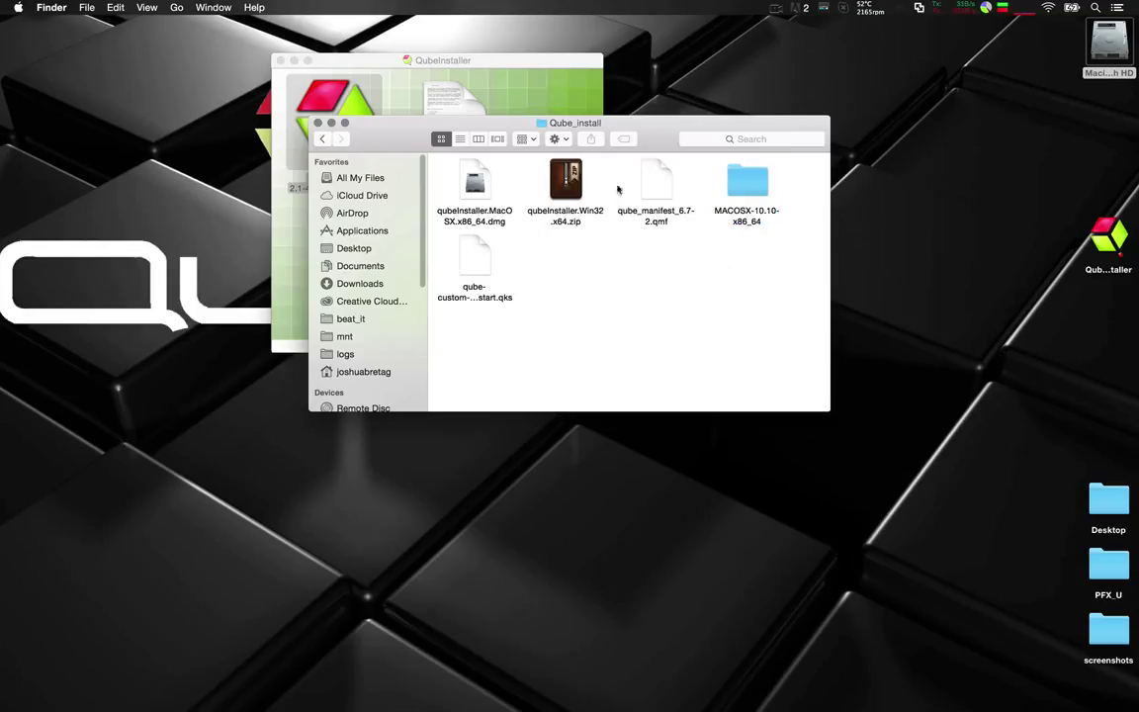
left_click(479, 272)
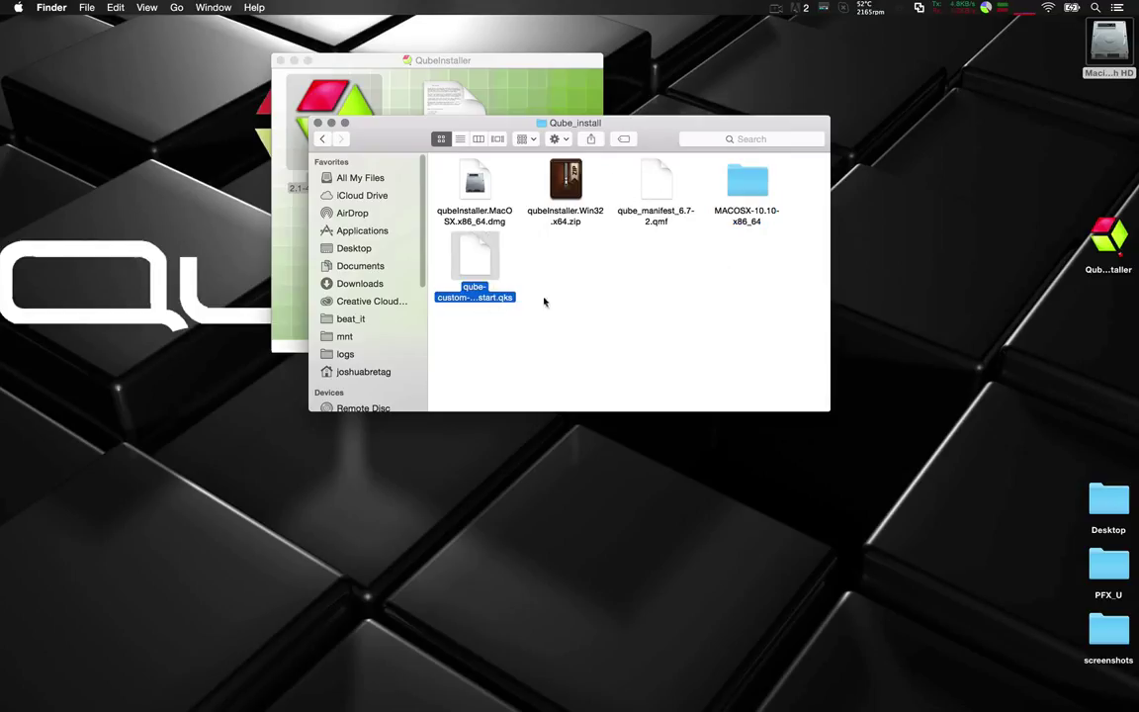
left_click(658, 192)
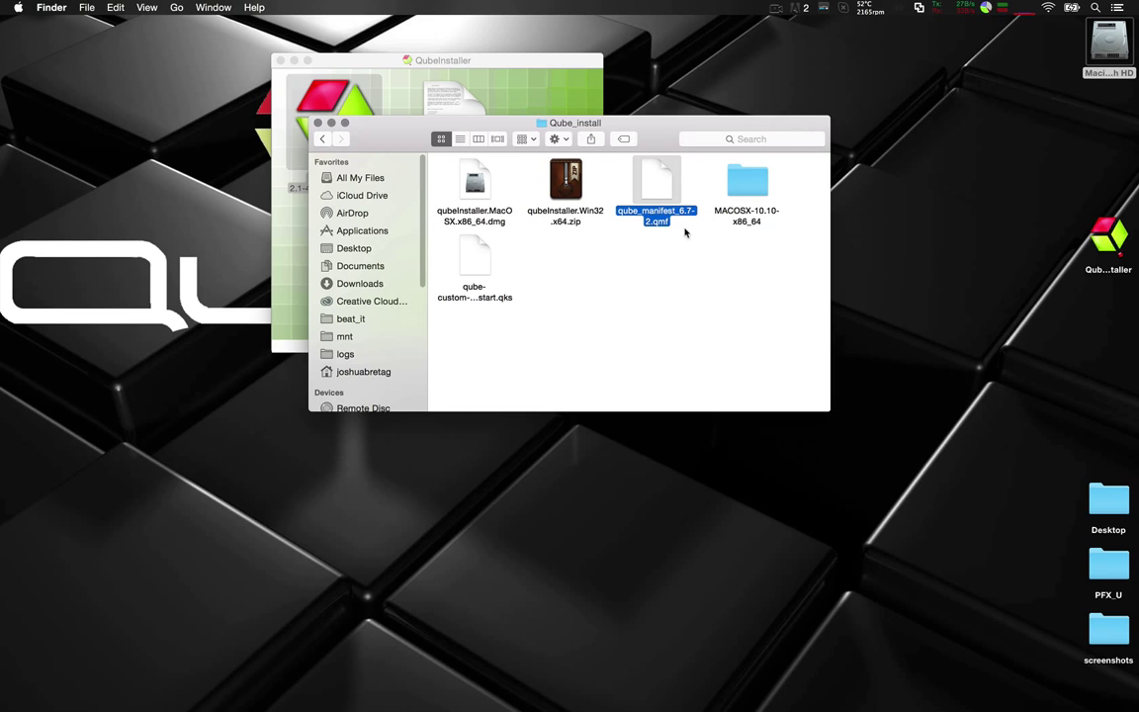
left_click(725, 321)
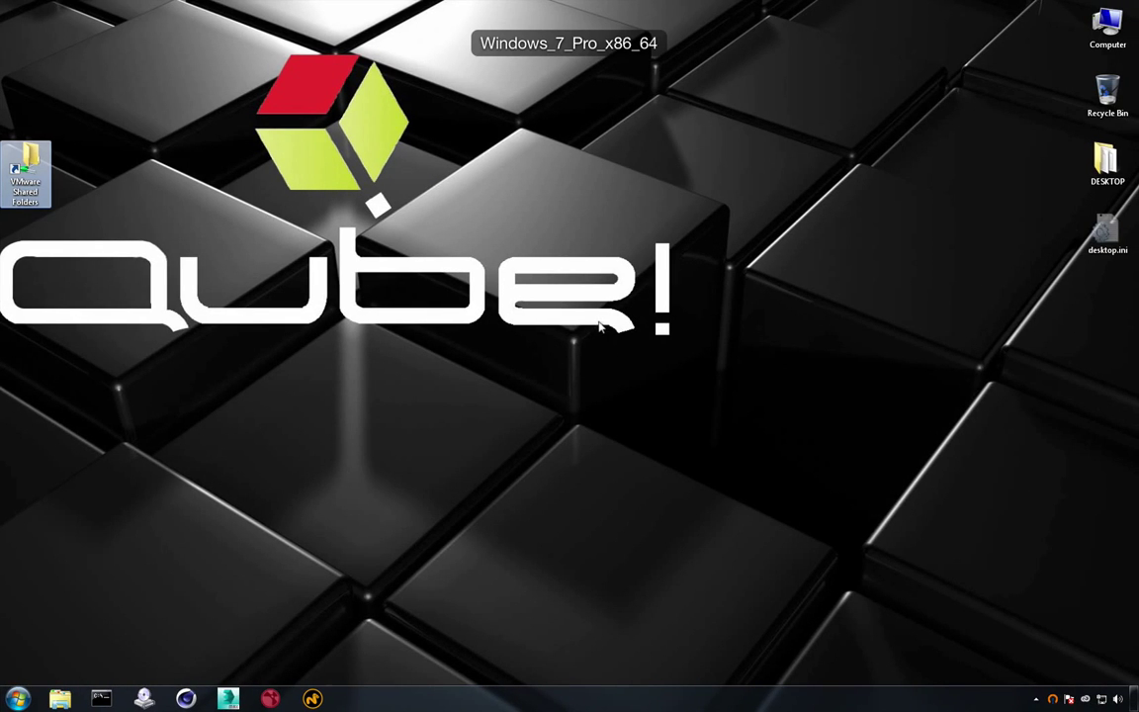
- On Windows, browse the VMware shared folders through network_mount to the Qube_install folder
double_click(25, 170)
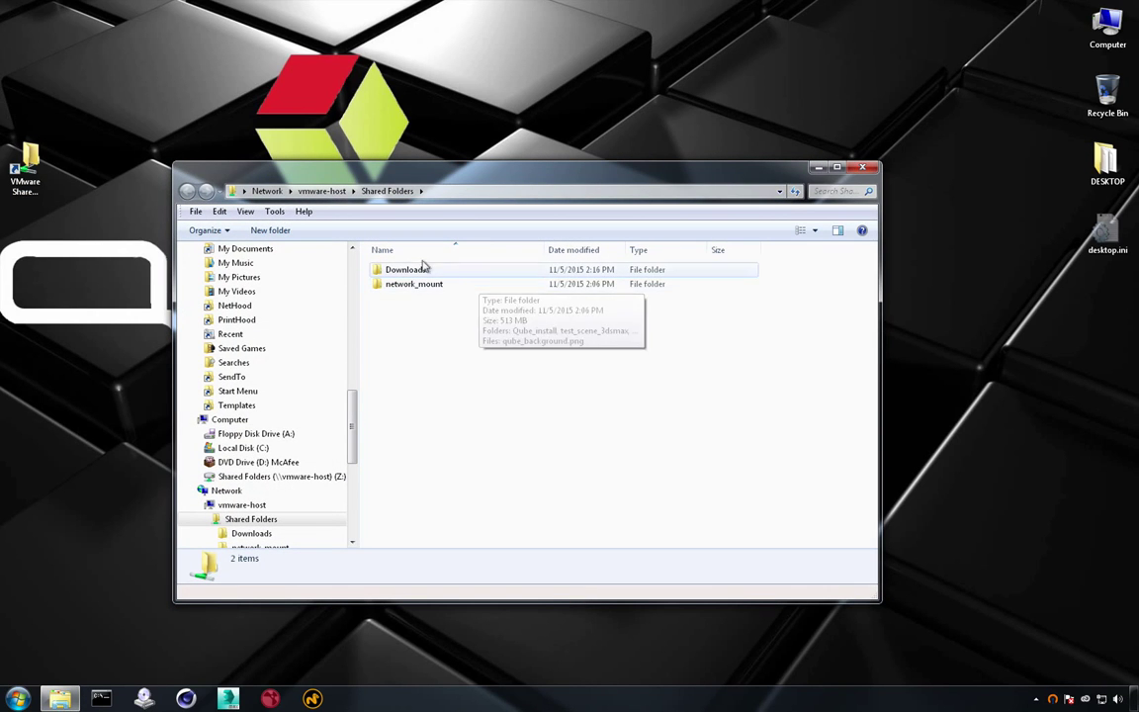
double_click(415, 284)
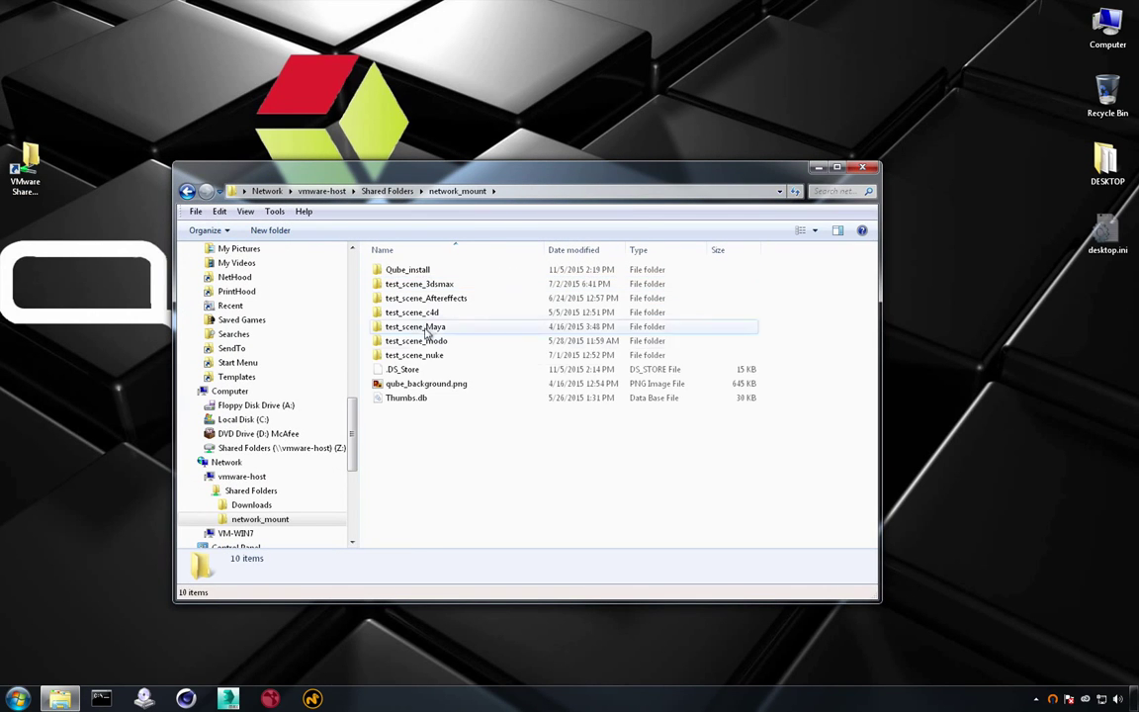
double_click(438, 265)
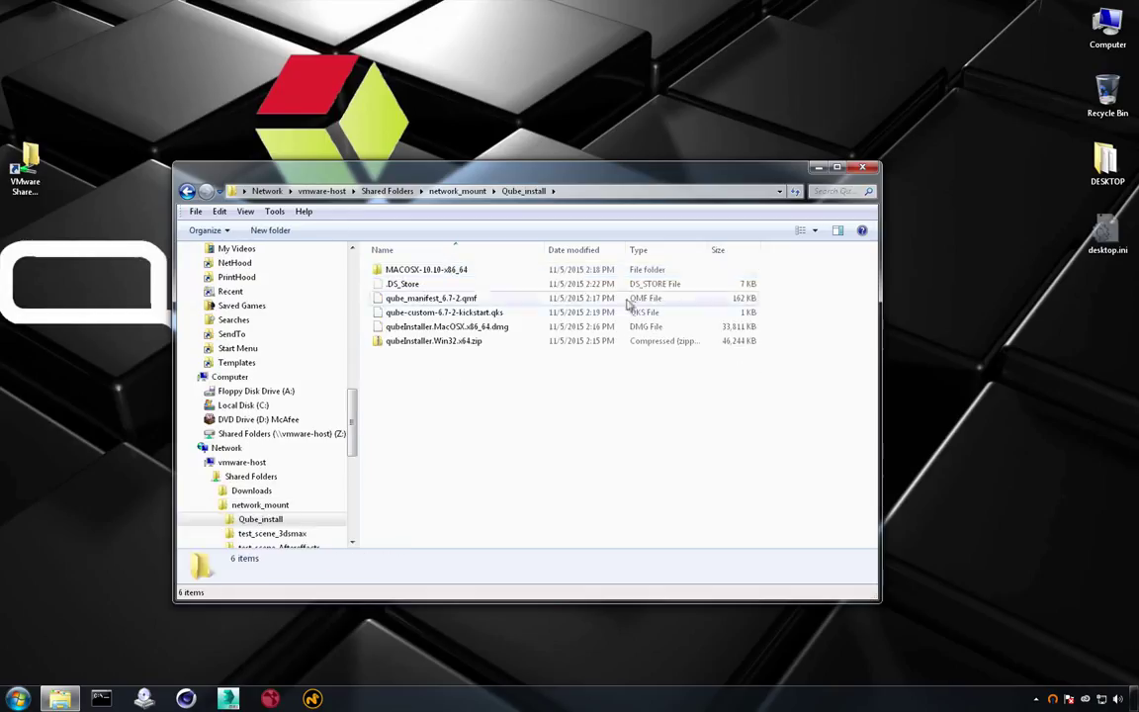
- Extract qubeInstaller.Win32.x64.zip into its own qubeInstaller.Win32.x64 folder
right_click(449, 342)
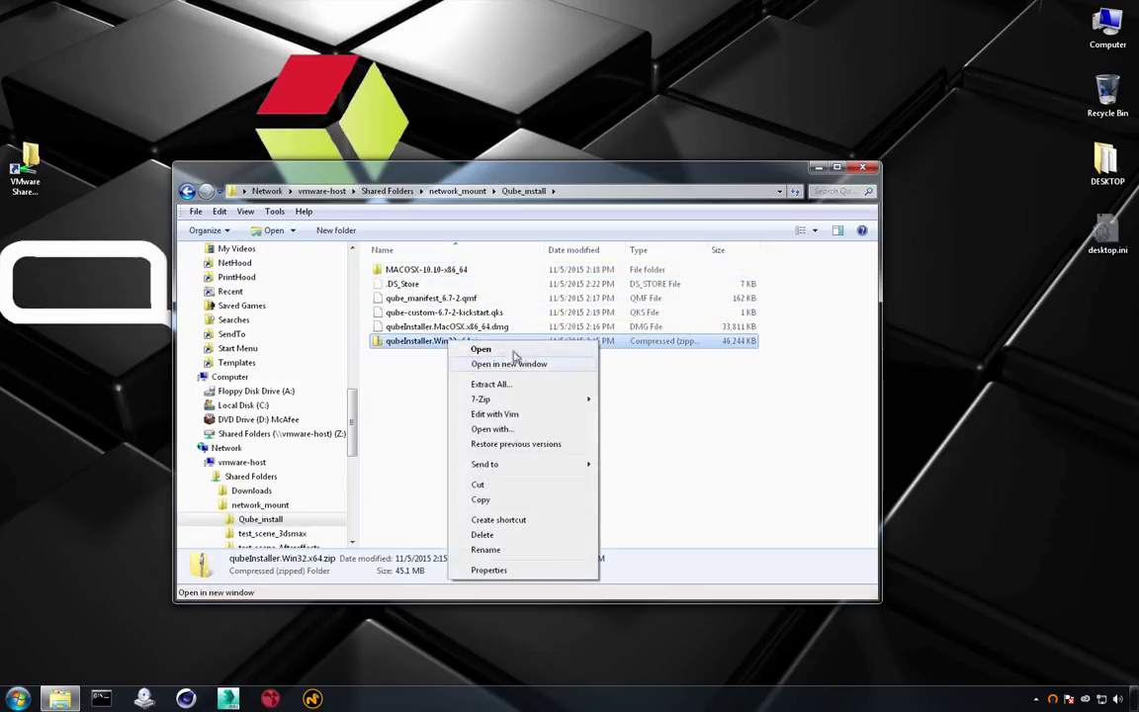
left_click(502, 384)
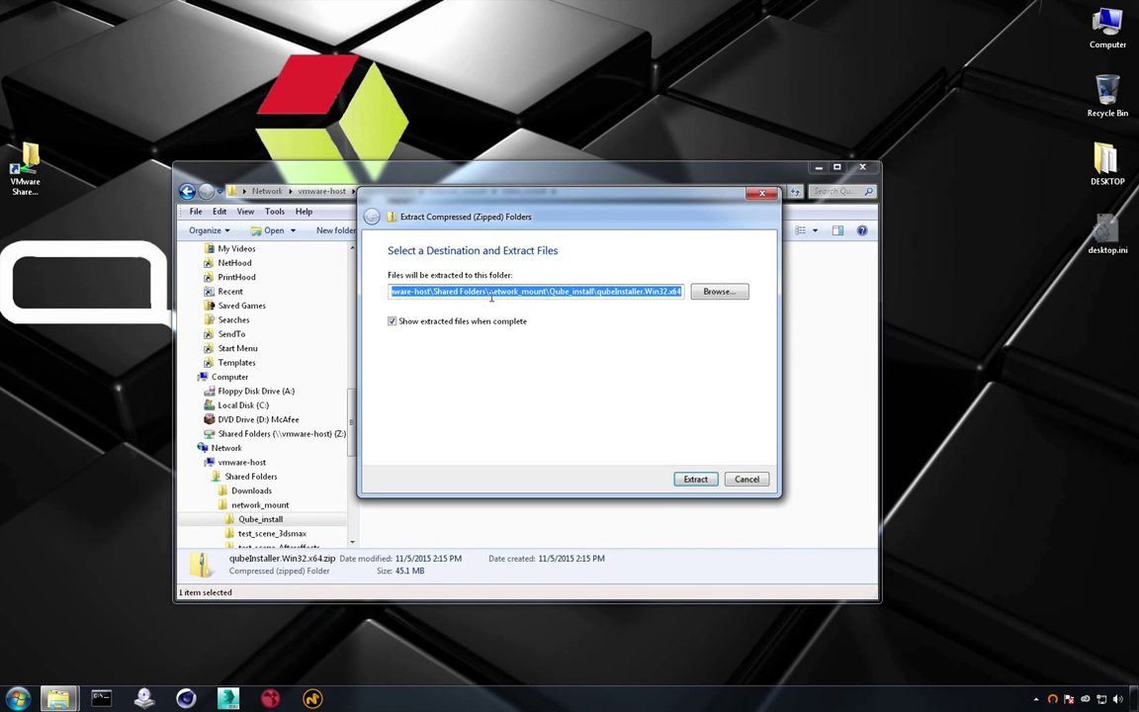
left_click(694, 479)
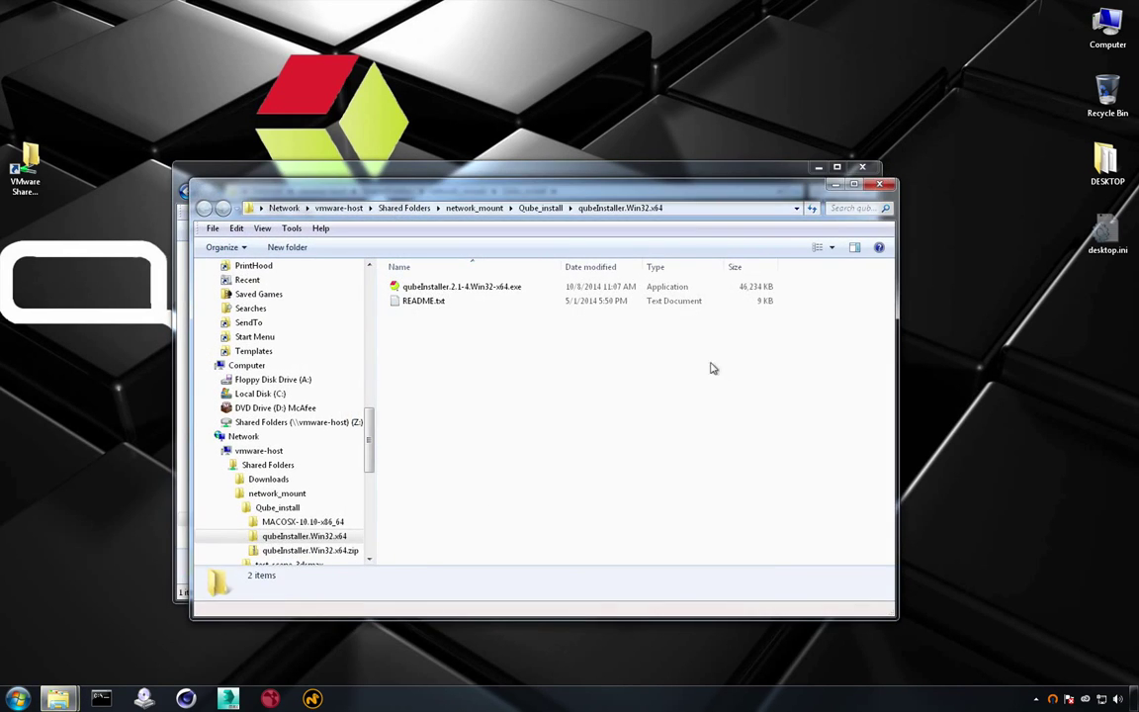
left_click_drag(537, 200, 534, 382)
- Run qubeInstaller.2.1-4.Win32-x64.exe past the security warning and accept the license agreement
double_click(440, 476)
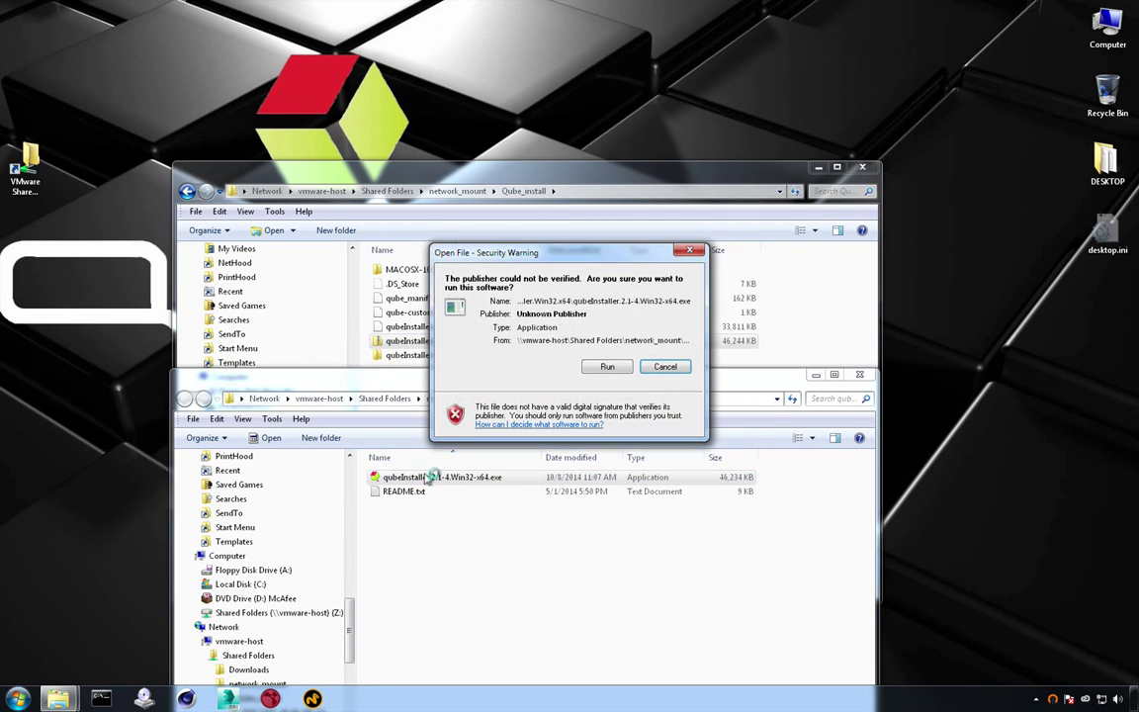
left_click(608, 366)
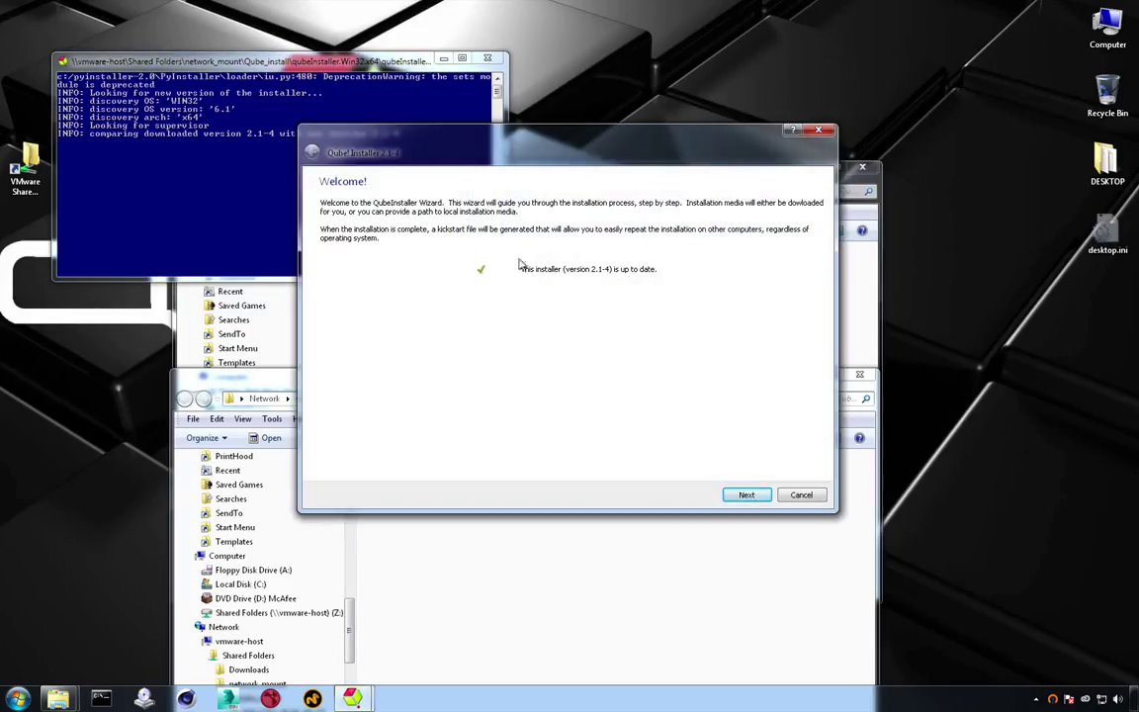
left_click(744, 495)
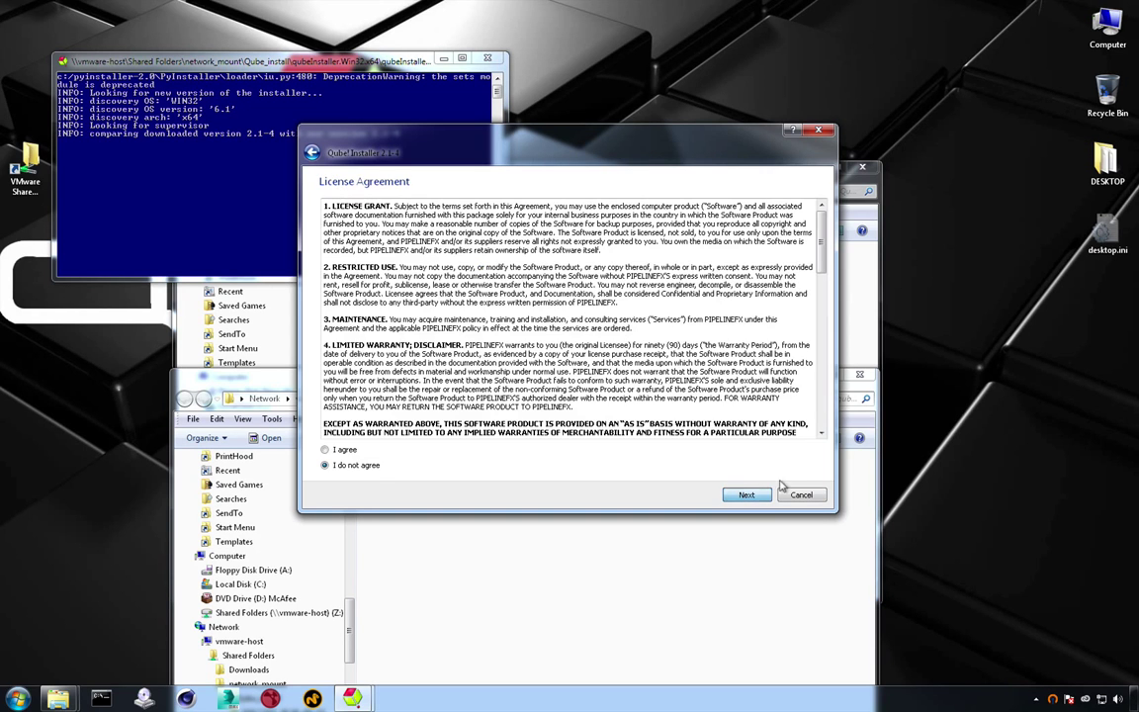
left_click(324, 449)
left_click(746, 495)
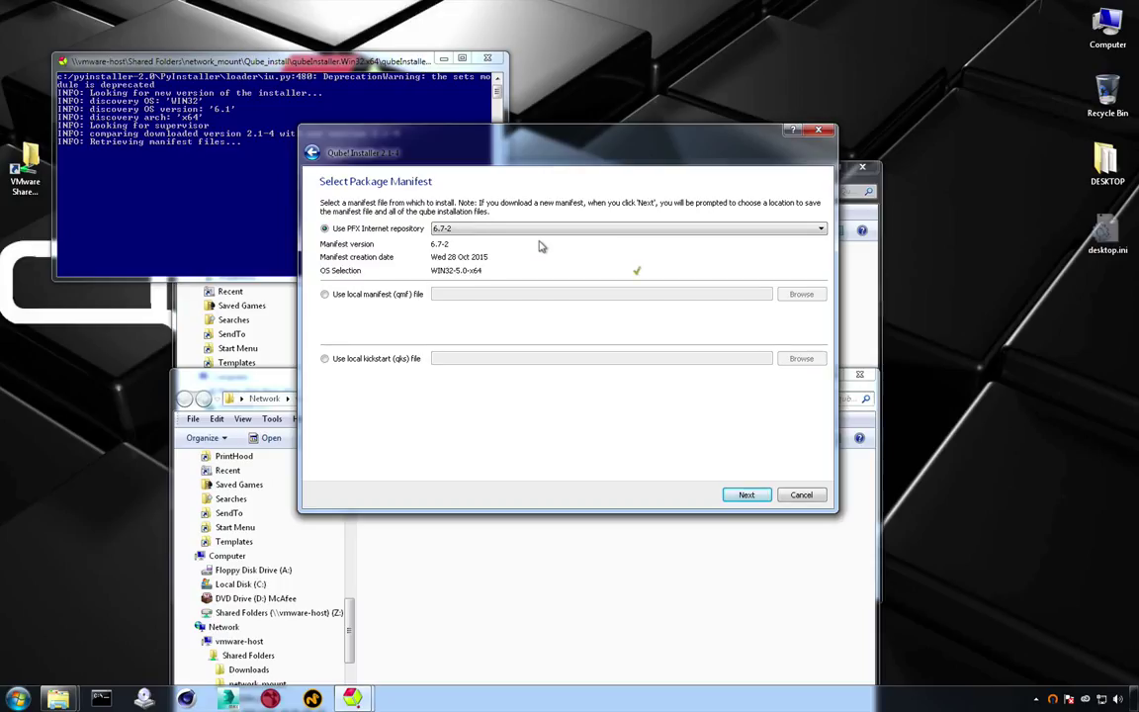
- Use the 6.7-2 repository manifest and set Qube_install as the packages download folder
left_click(737, 490)
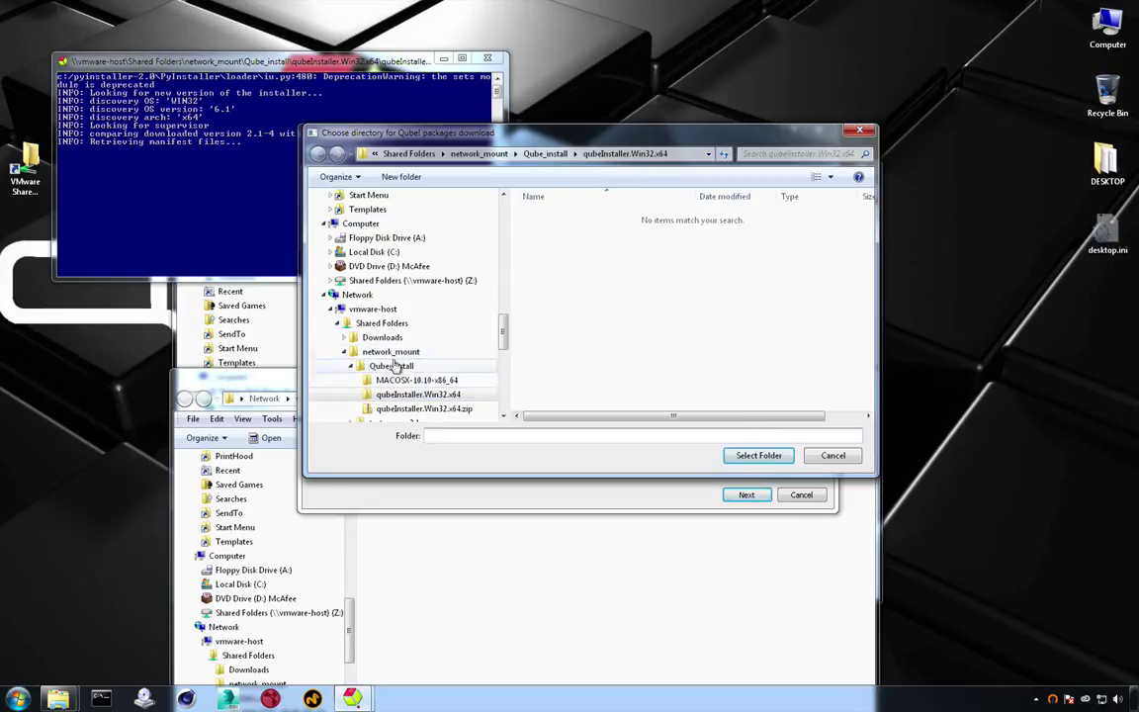
left_click(393, 367)
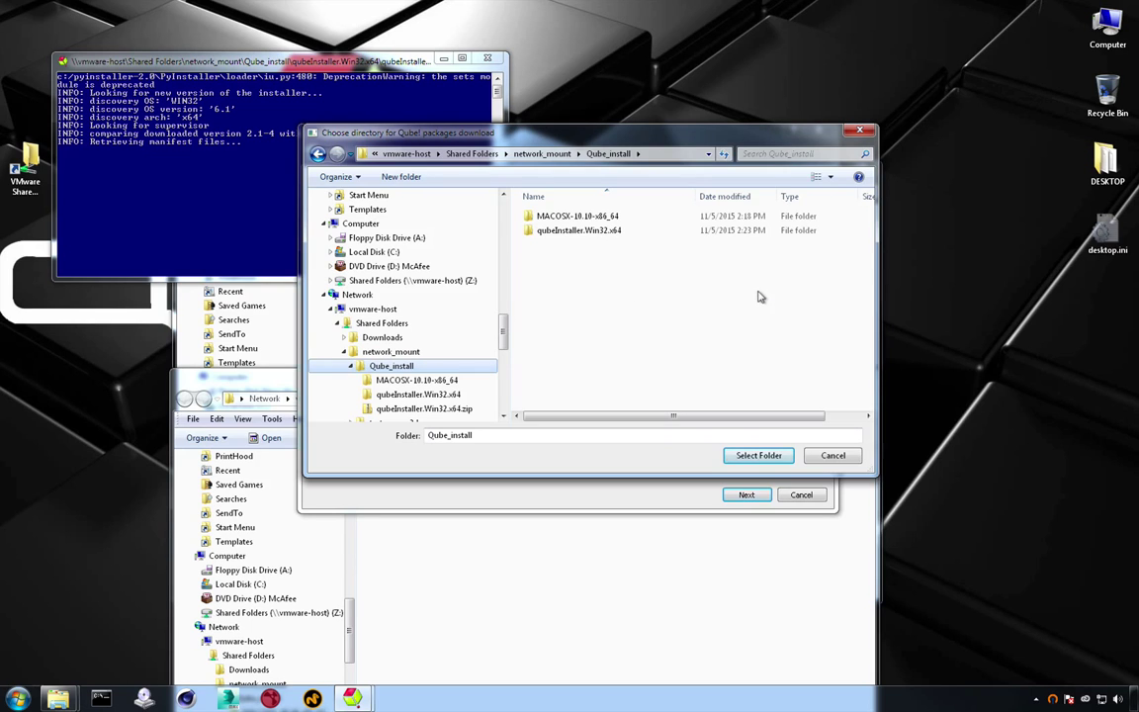
left_click(757, 454)
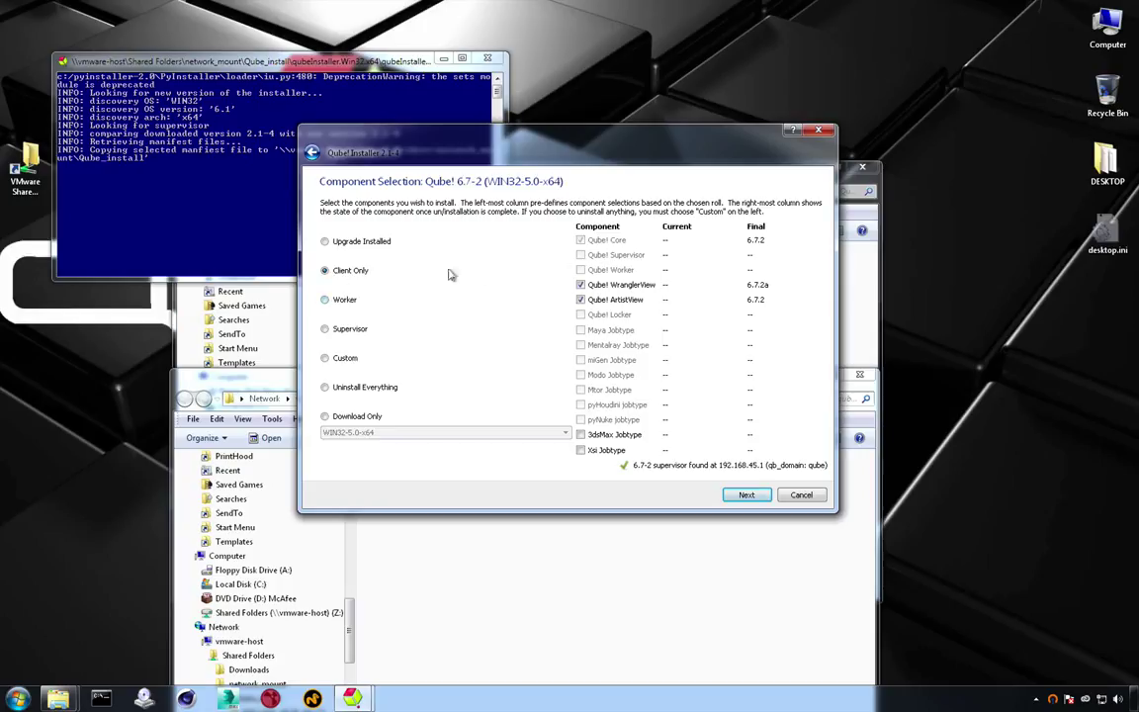
- Choose the Worker role in Desktop User (Current User) mode and download all thirteen components
left_click(324, 299)
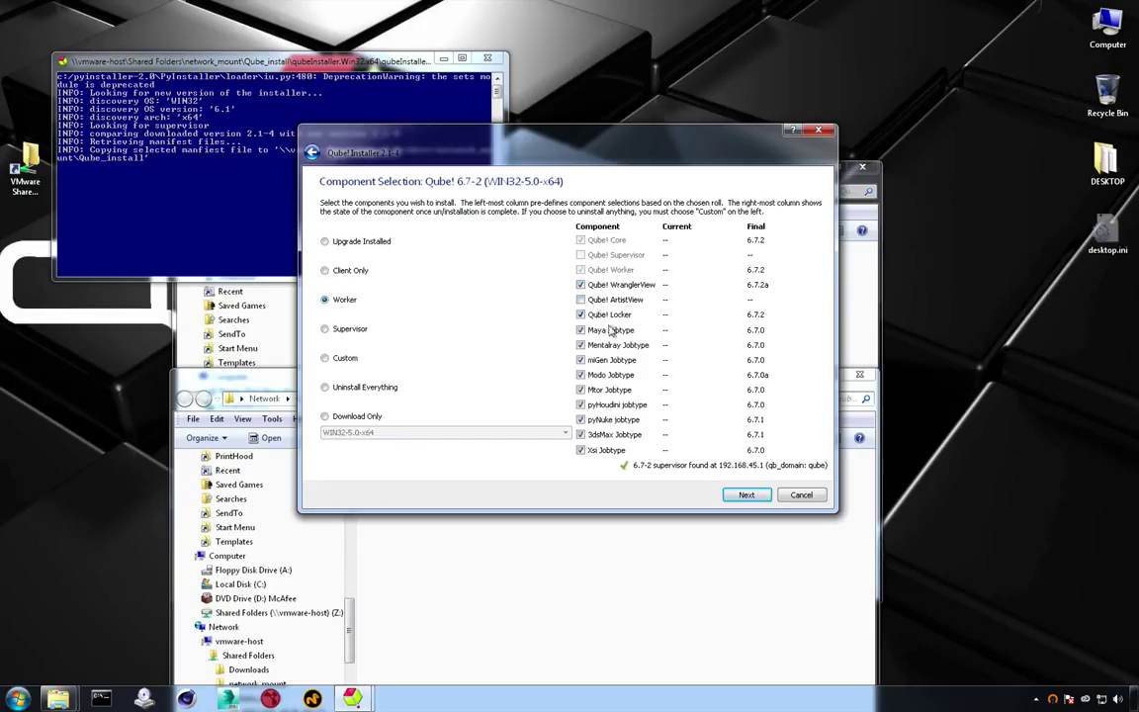
left_click(744, 495)
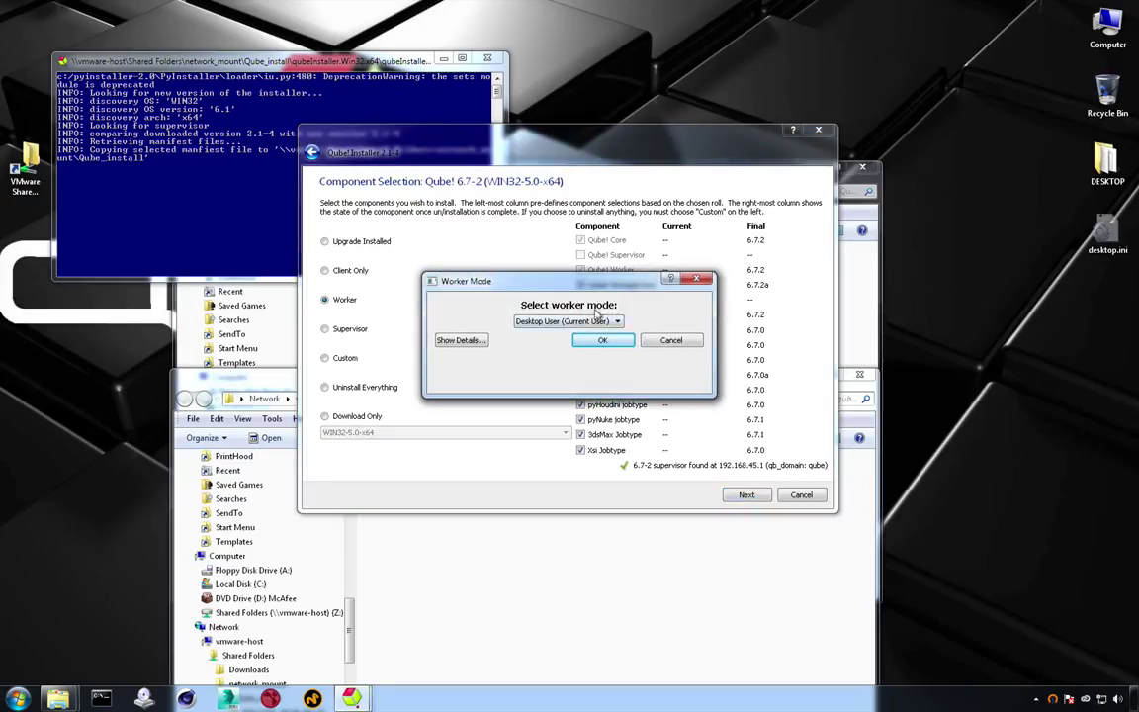
left_click(602, 340)
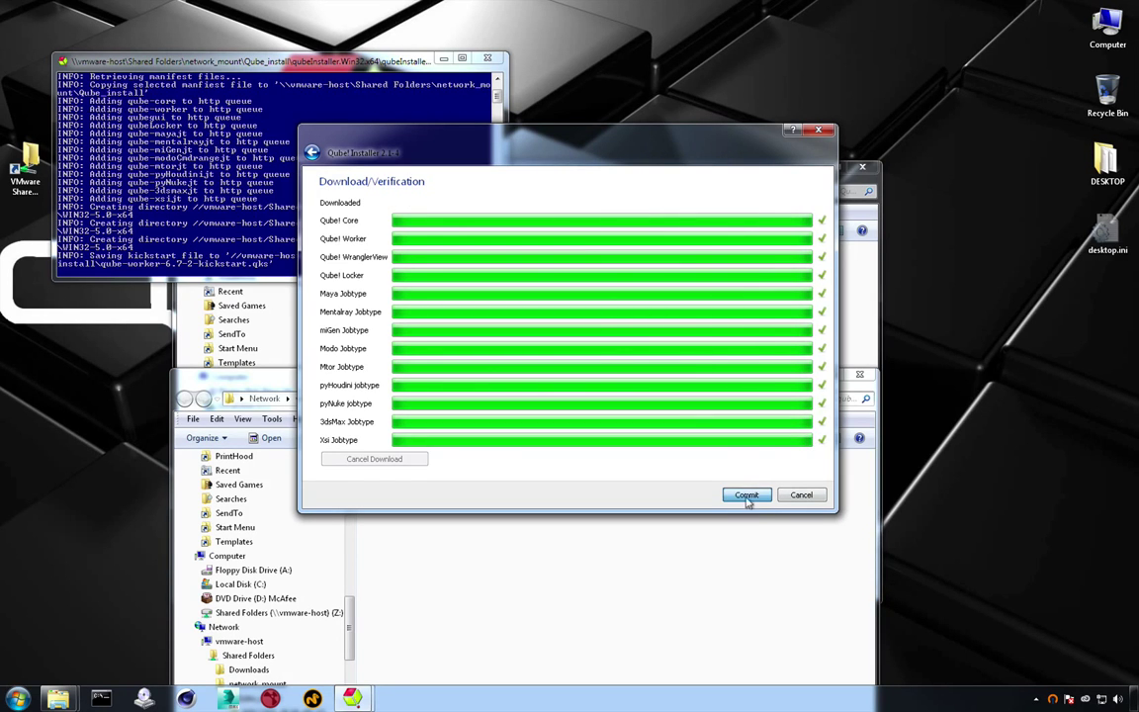
- Install all thirteen components and submit the basic test job, which succeeds as Job ID 542
left_click(747, 494)
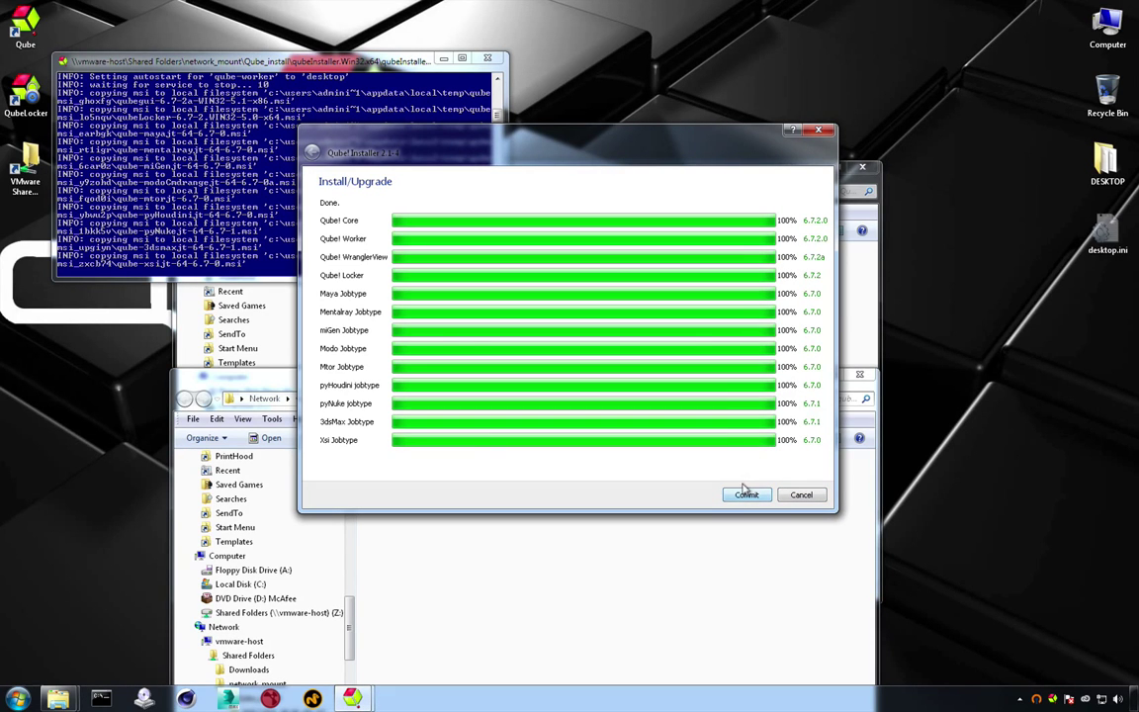
left_click(757, 497)
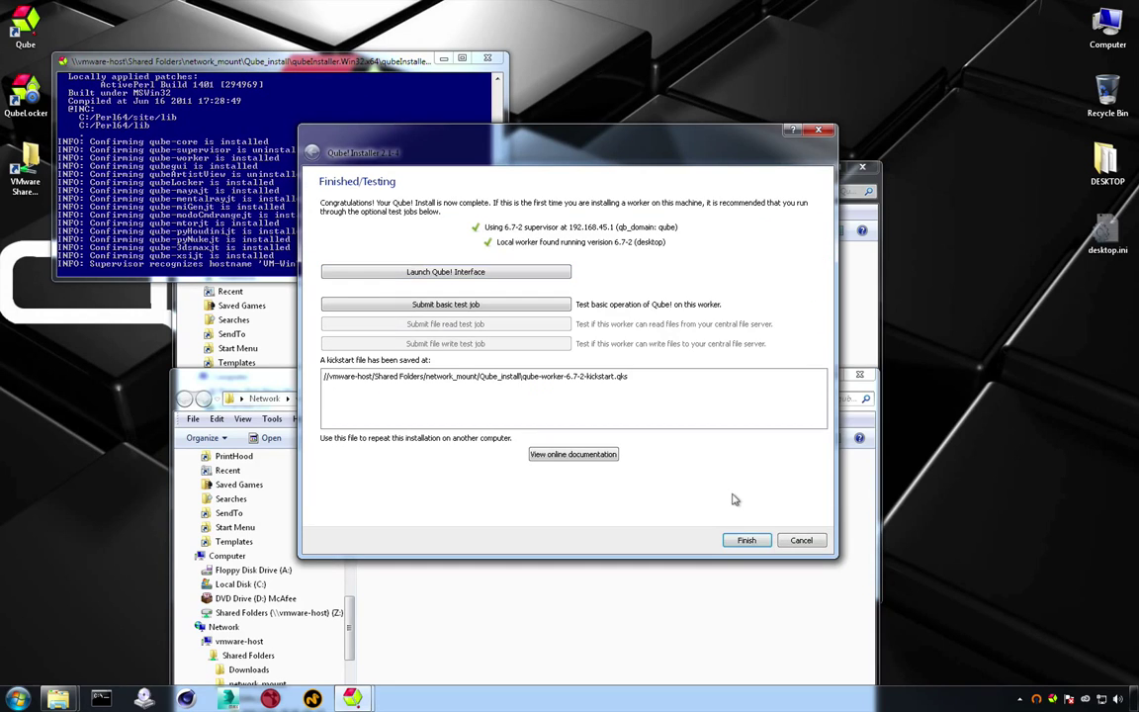
left_click(529, 300)
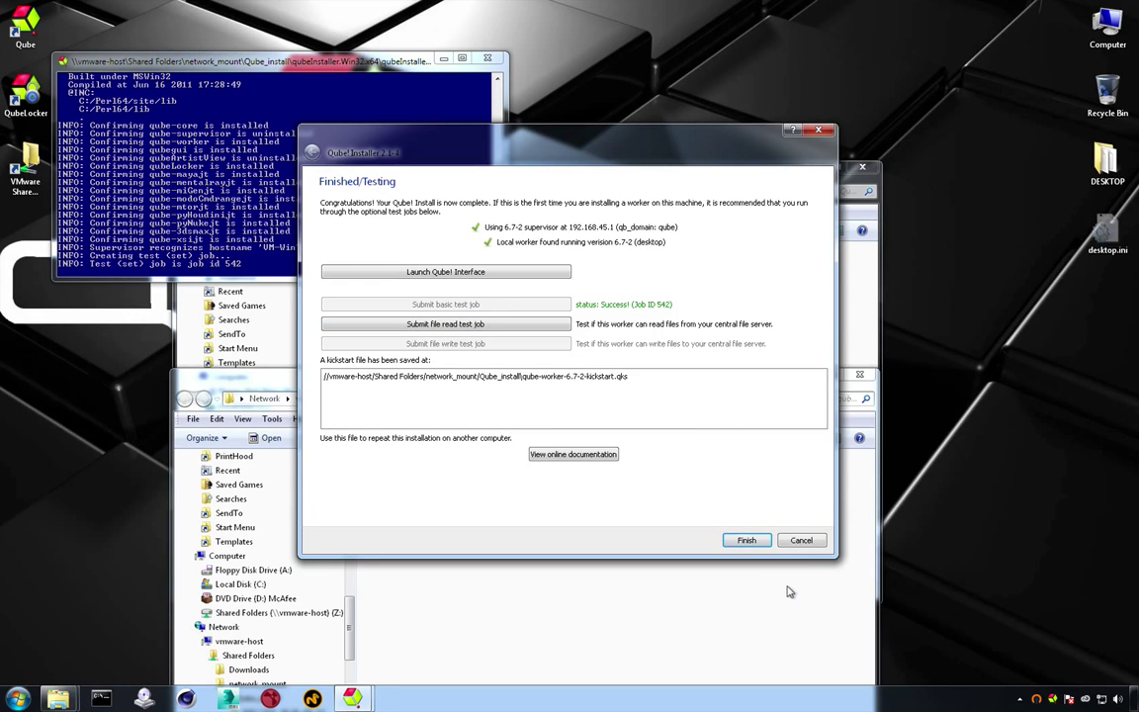
- Close the Windows installer, return to the Mac desktop, and launch Qube! WranglerView from the Dock
left_click(747, 546)
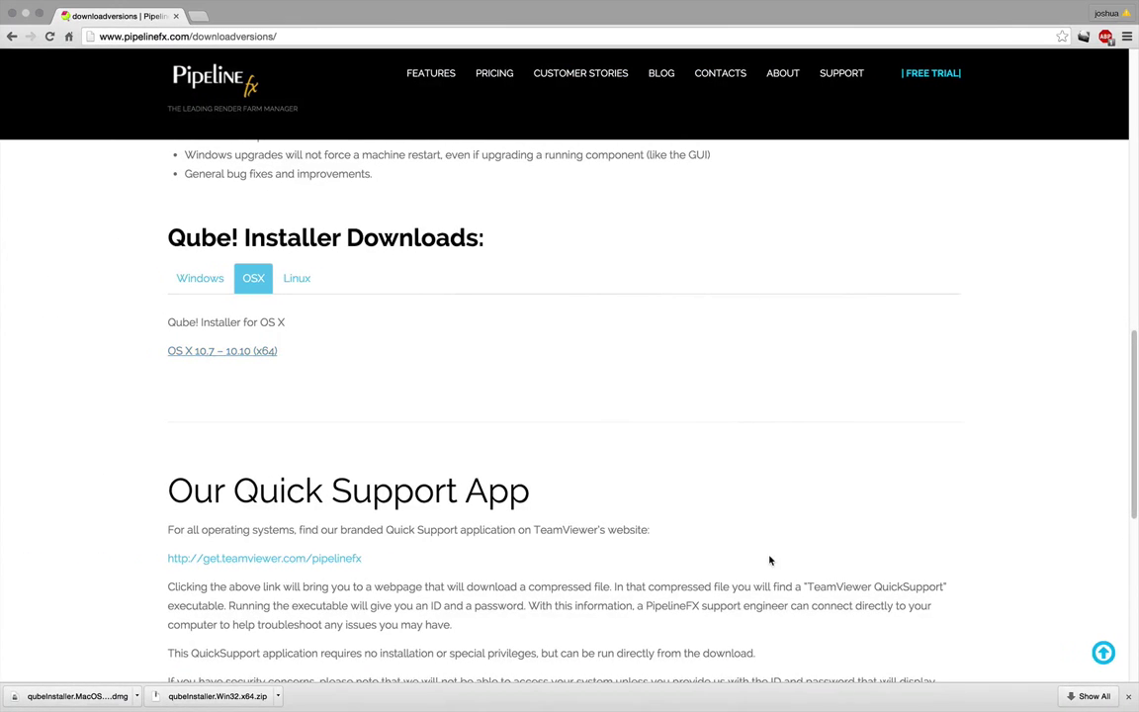
key("ctrl+Left")
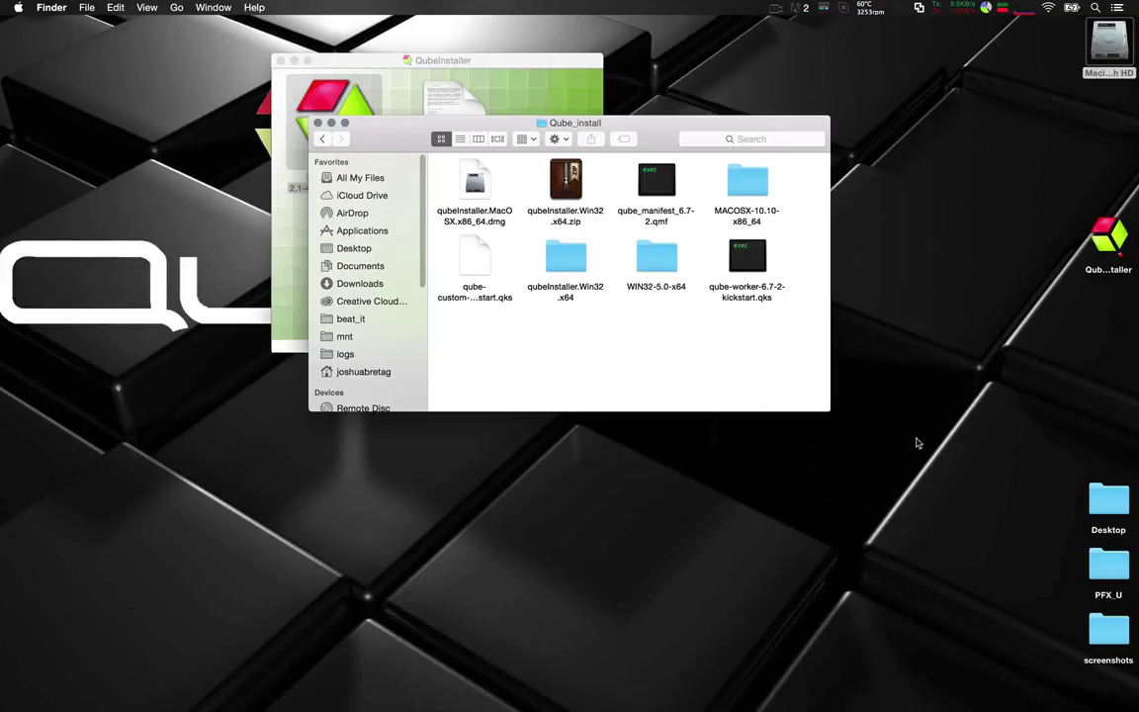
mouse_move(371, 693)
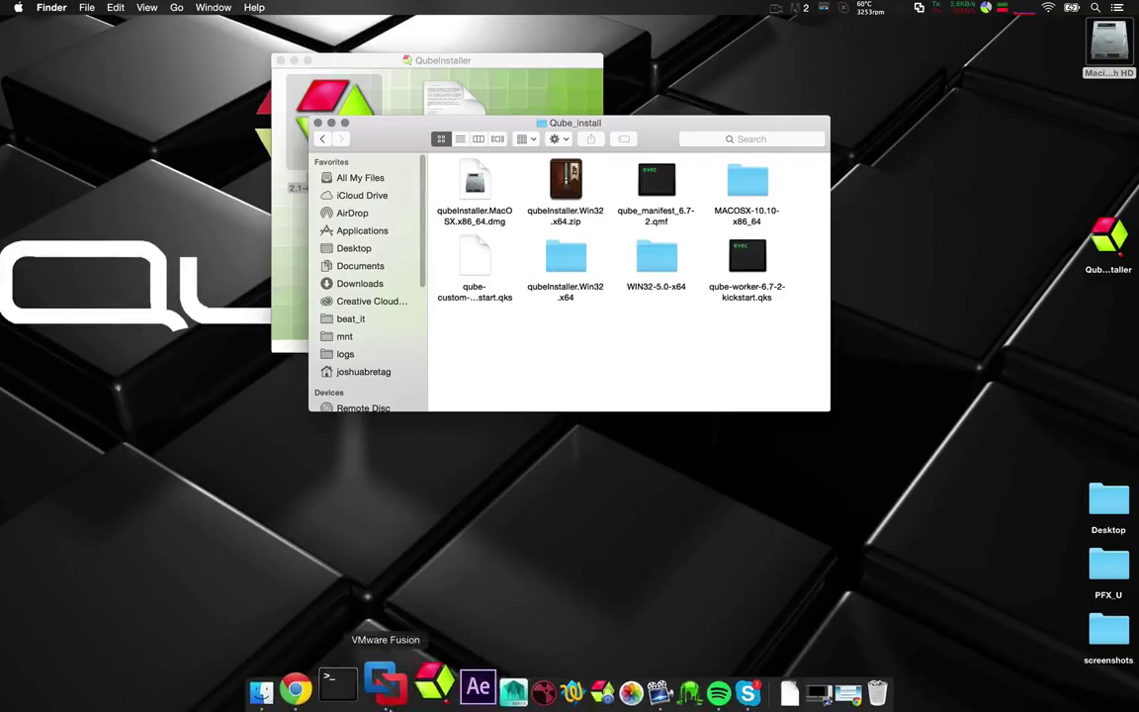
left_click(418, 682)
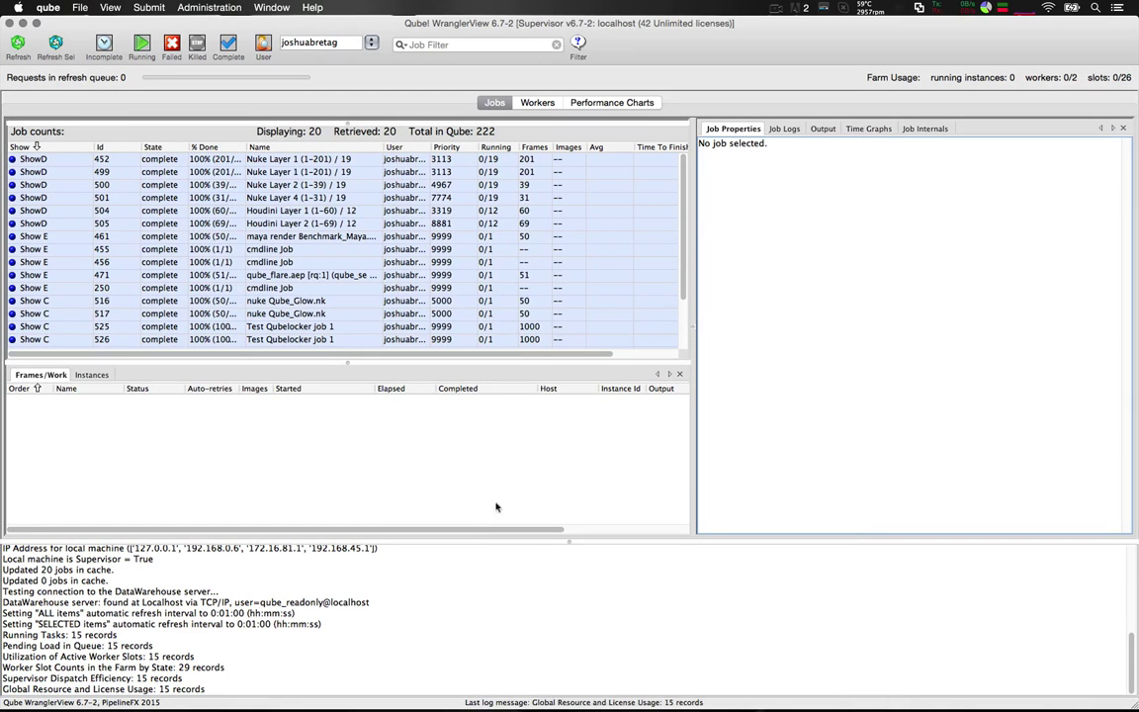
- Check in the Workers list that jjb-mac.local and VM-Win7 are both registered idle
left_click(554, 101)
left_click(346, 131)
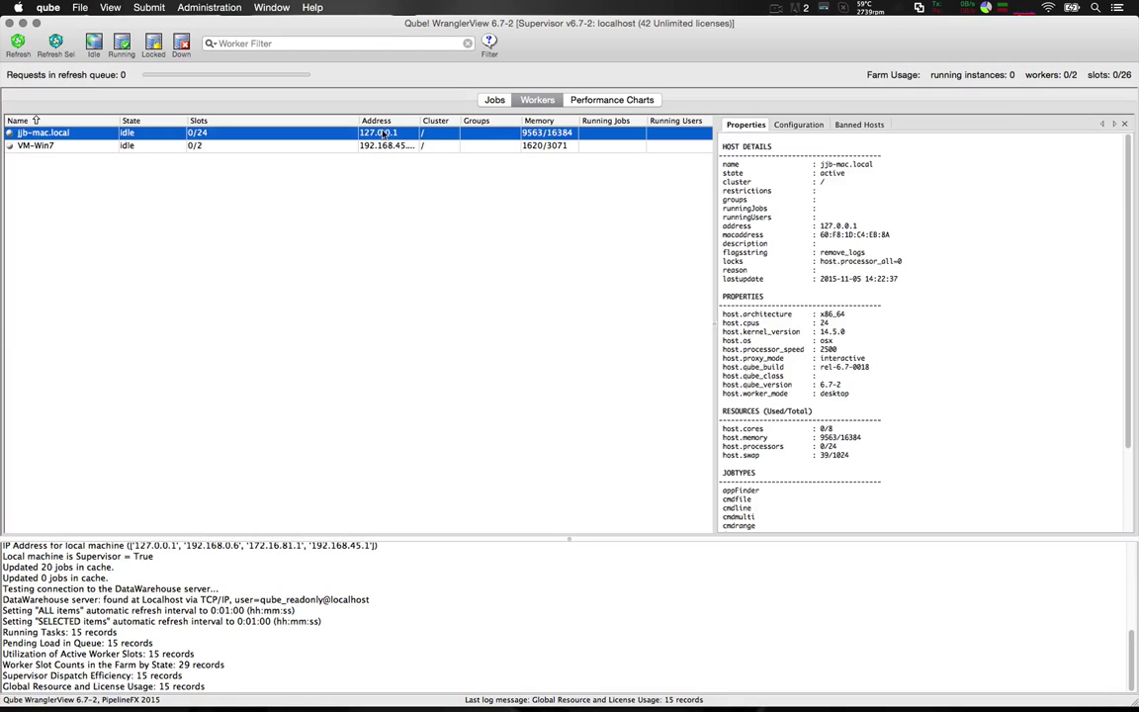
left_click(364, 145)
- Sort the jobs by Id newest first and inspect test jobs 541 and 540
left_click(492, 100)
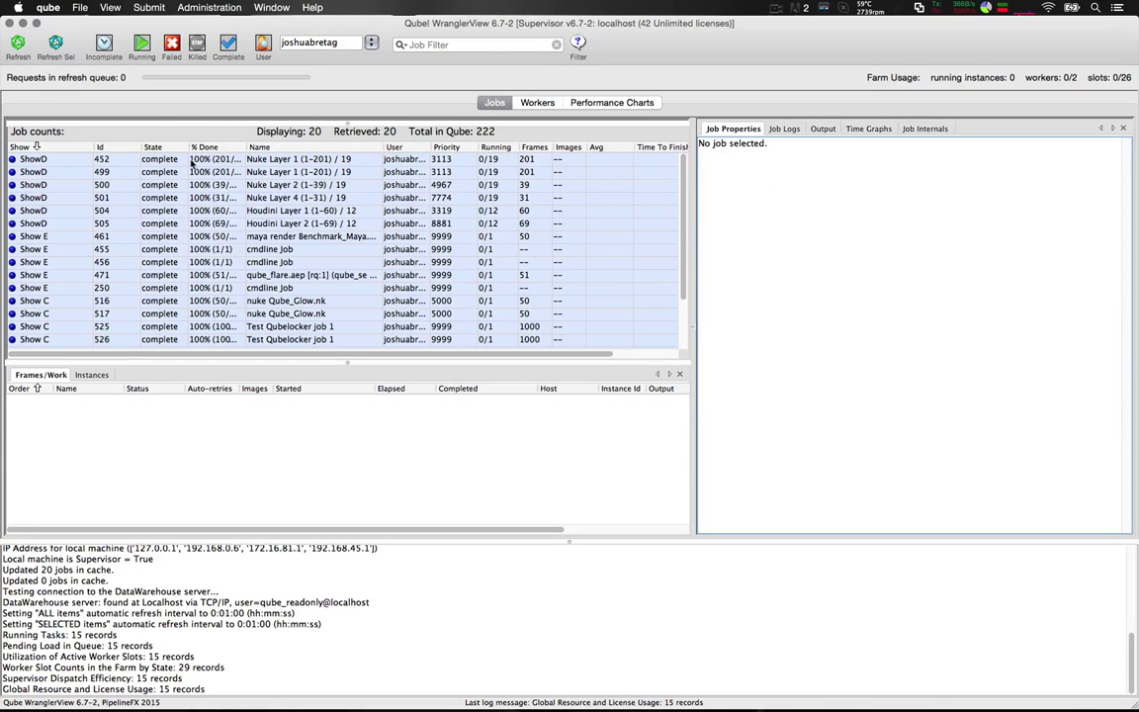
left_click(109, 146)
left_click(112, 147)
left_click(105, 158)
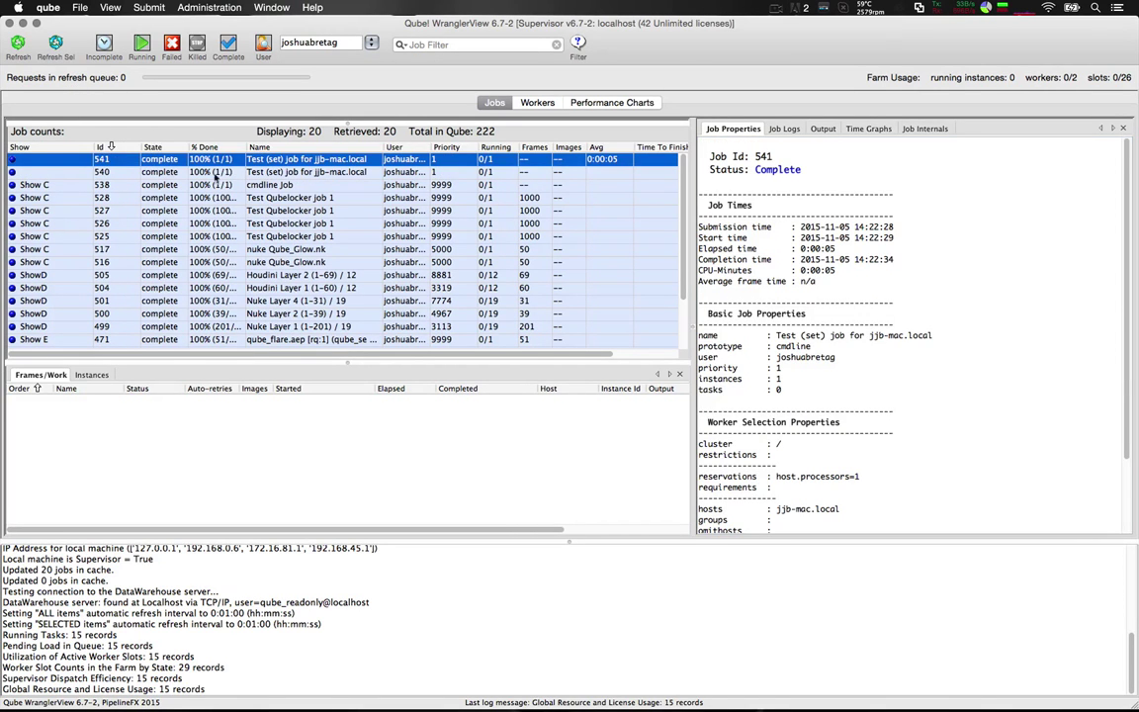
left_click(280, 172)
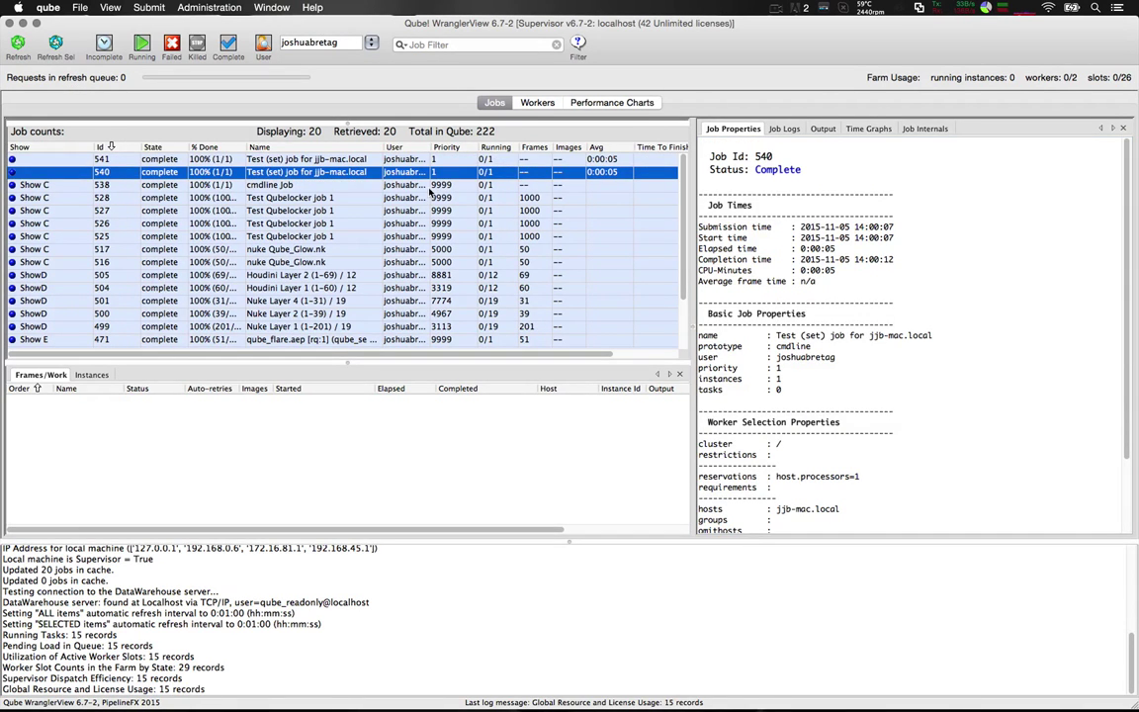